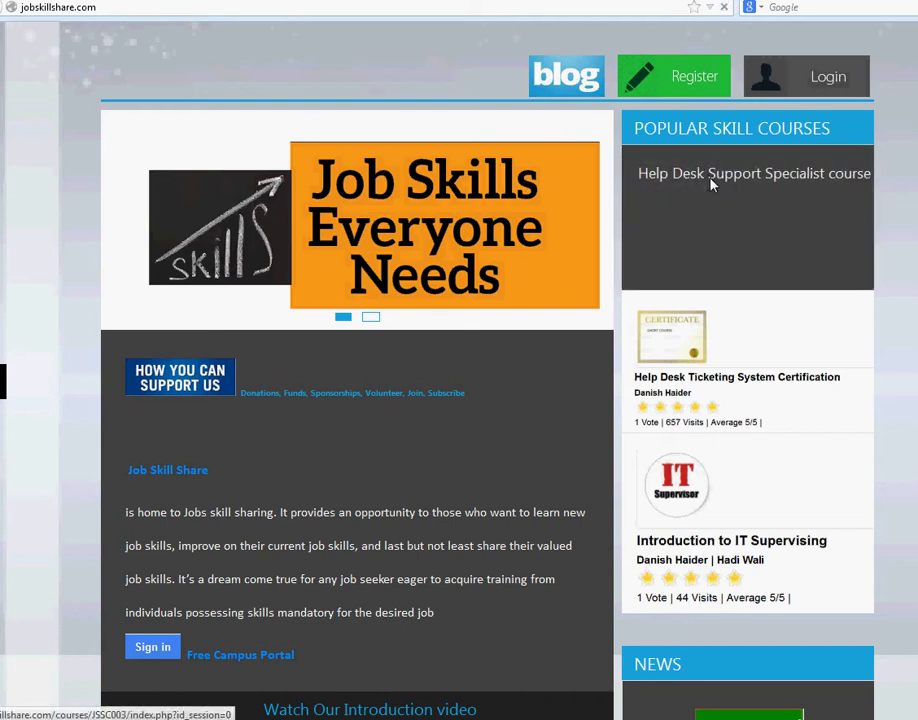
# Open the Help Desk Support Specialist course's forums and go to the Scripts forum under My Tools.
pyautogui.click(712, 183)
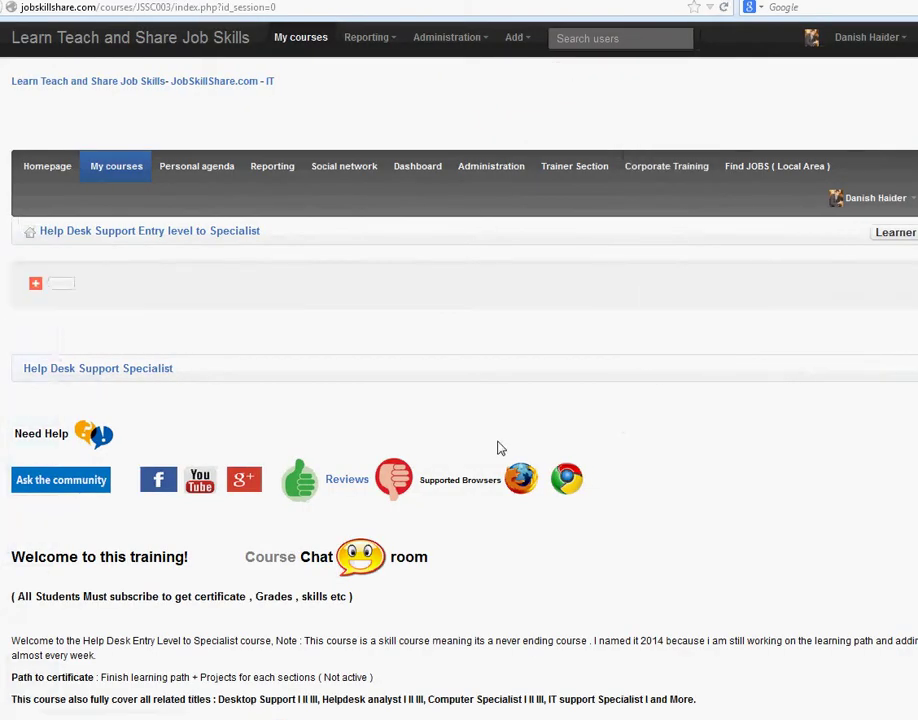
pyautogui.scroll(-5, 422, 449)
pyautogui.scroll(-8, 420, 450)
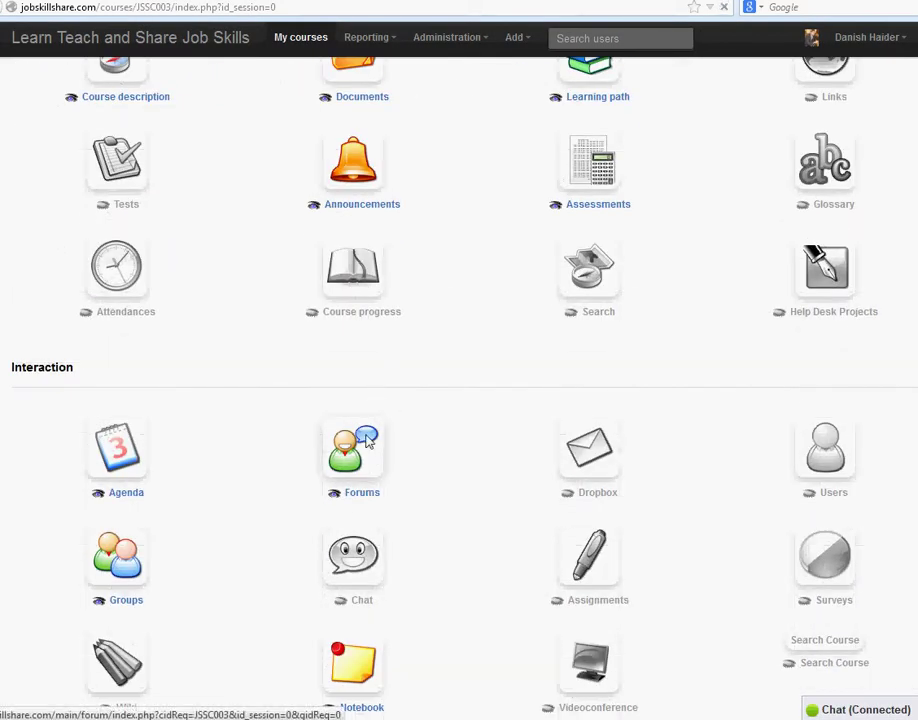
pyautogui.click(368, 441)
pyautogui.scroll(-5, 303, 511)
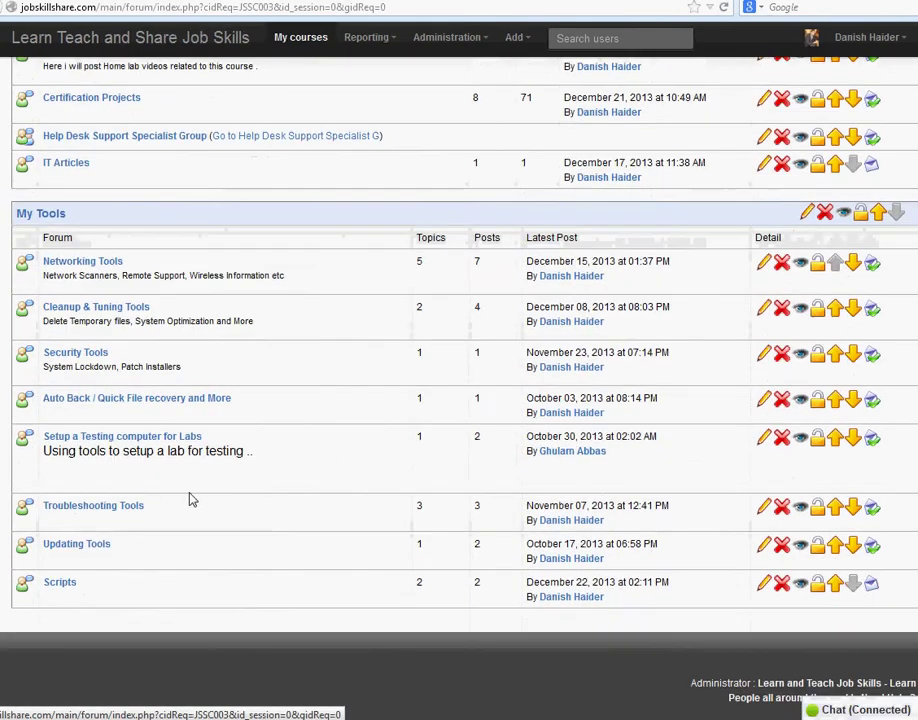
pyautogui.click(61, 585)
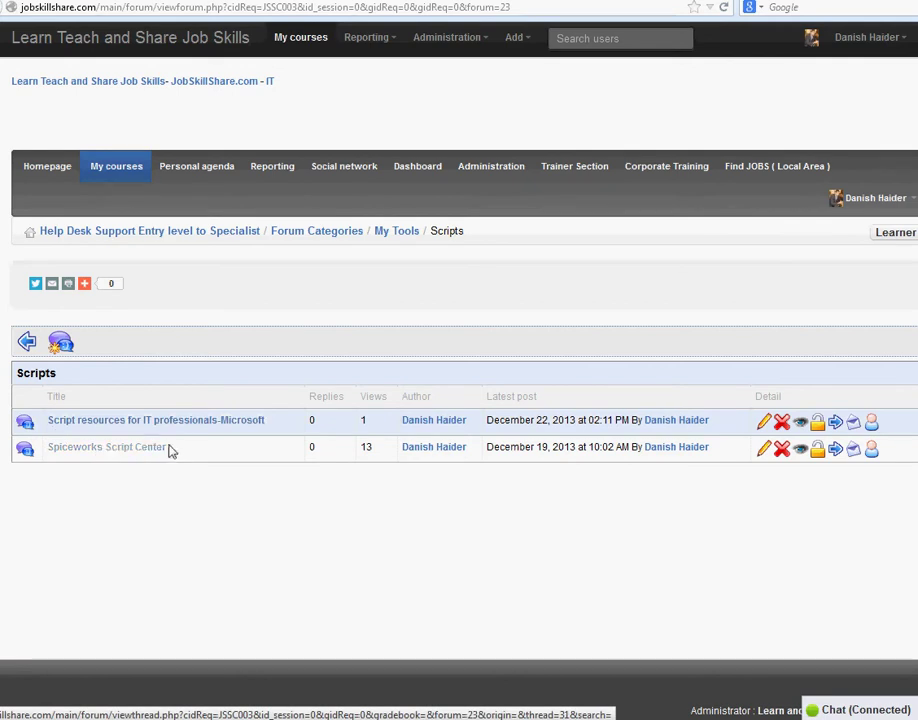
# Highlight both Scripts forum thread rows, then clear the highlight.
pyautogui.moveTo(186, 461); pyautogui.dragTo(43, 432)
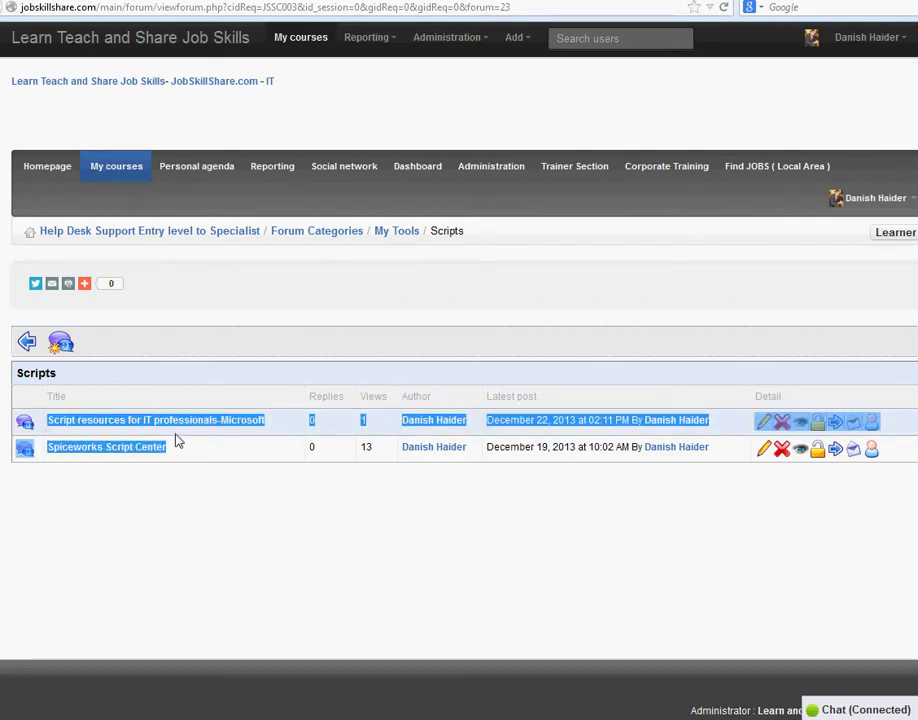
pyautogui.click(184, 460)
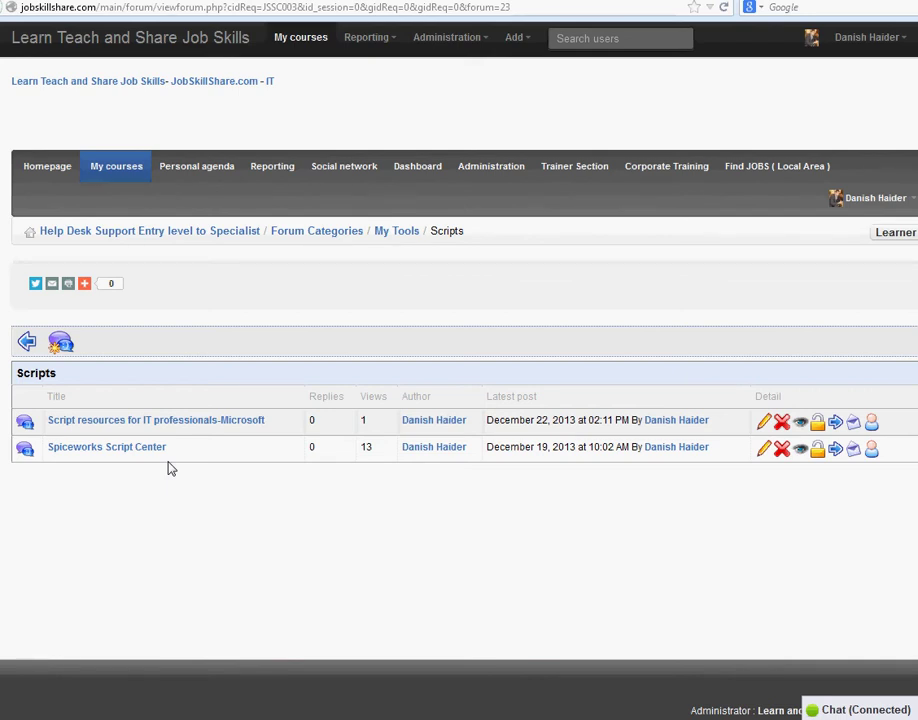
# Open the Spiceworks Script Center thread and its Active Directory scripts category.
pyautogui.click(112, 452)
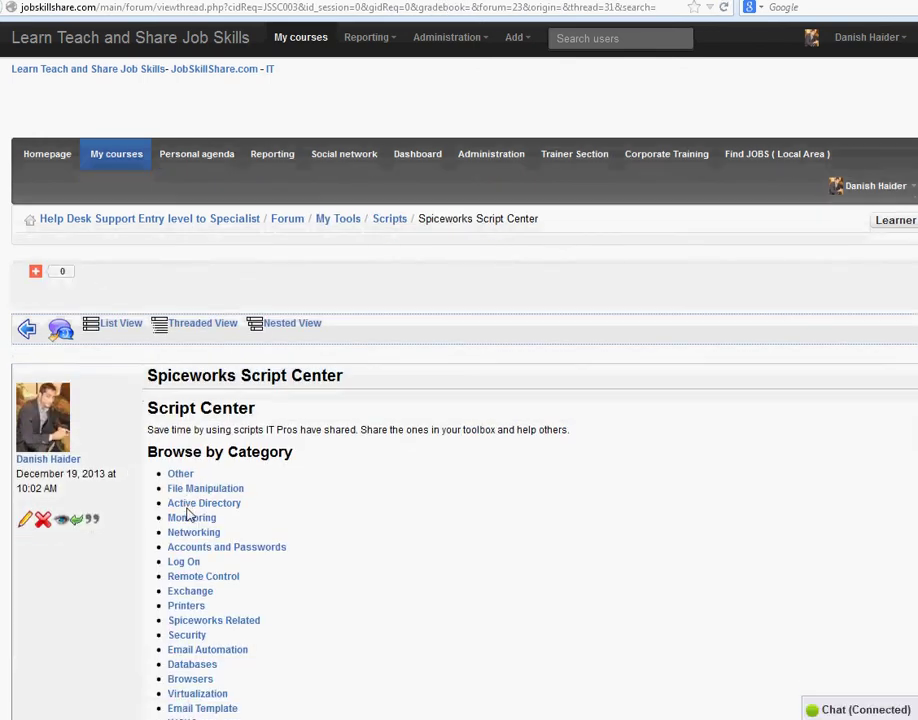
pyautogui.scroll(-2, 212, 400)
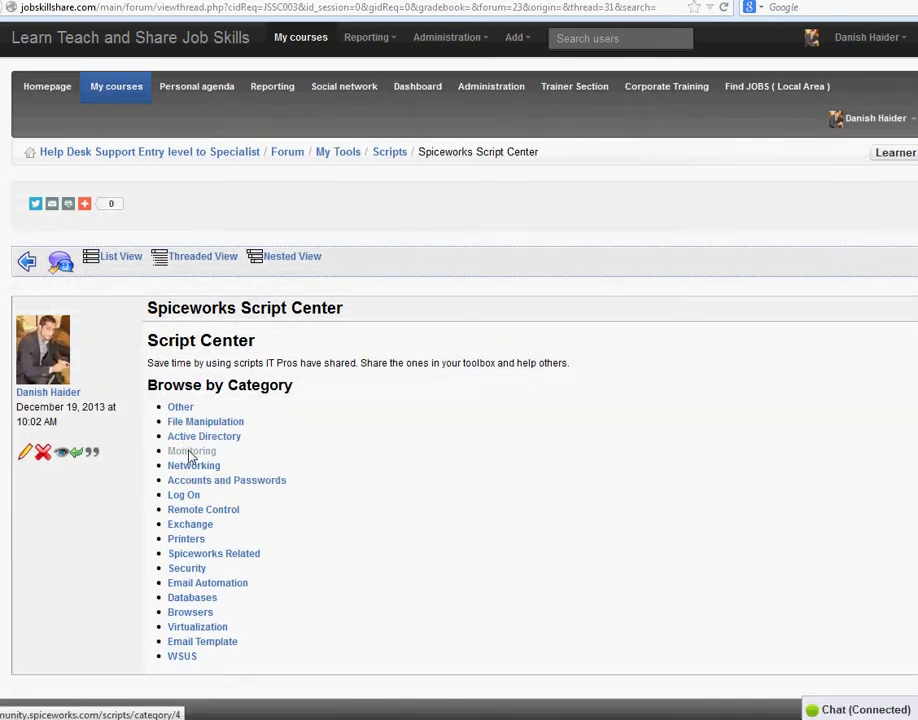
pyautogui.click(198, 436)
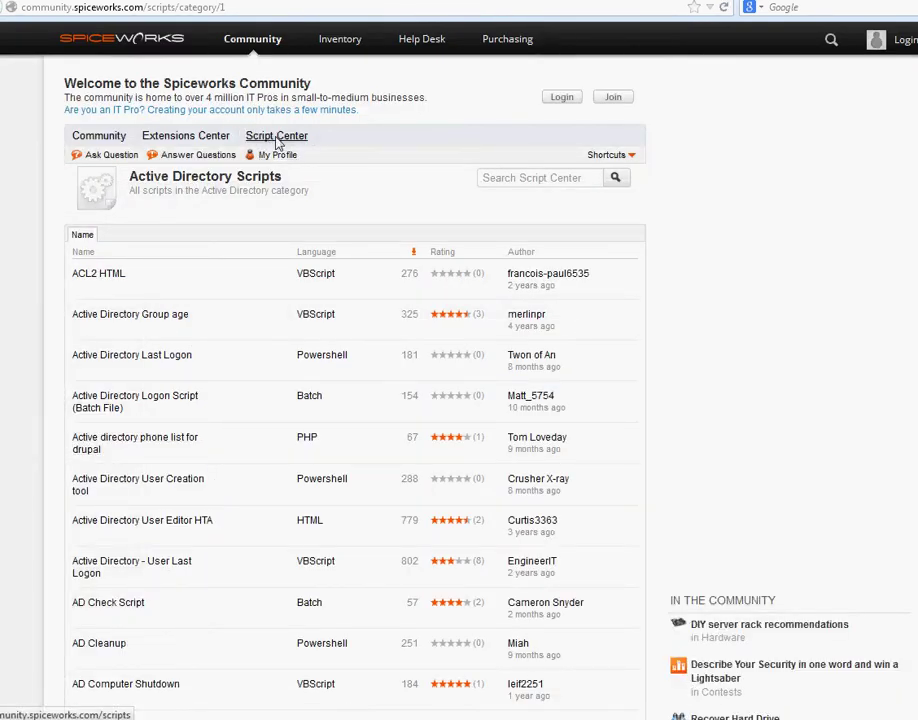
# Return to the main Script Center page and list the Most Downloaded scripts.
pyautogui.click(279, 143)
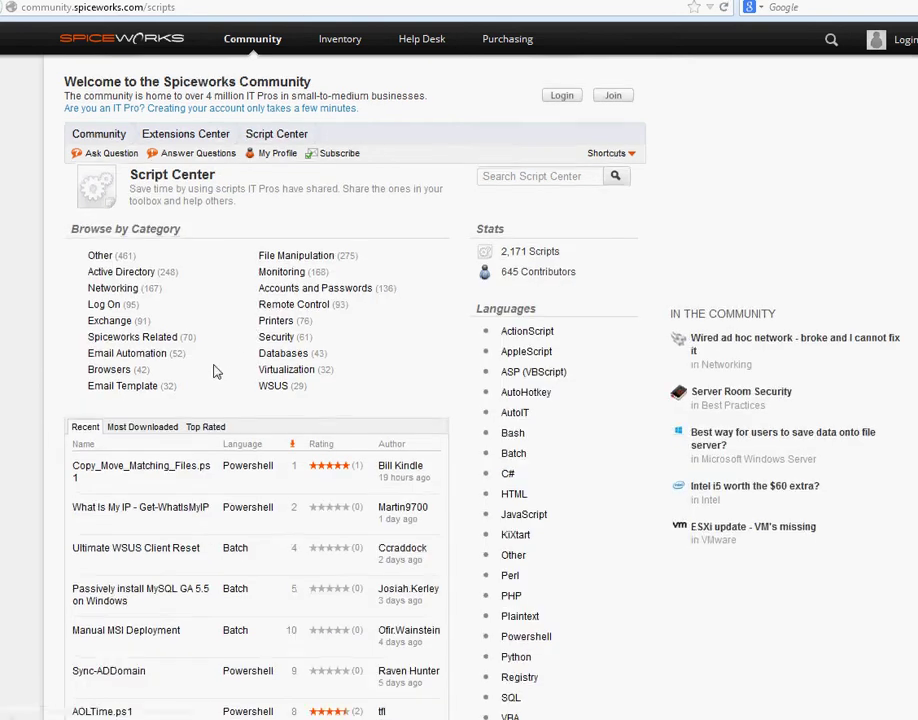
pyautogui.scroll(-2, 213, 371)
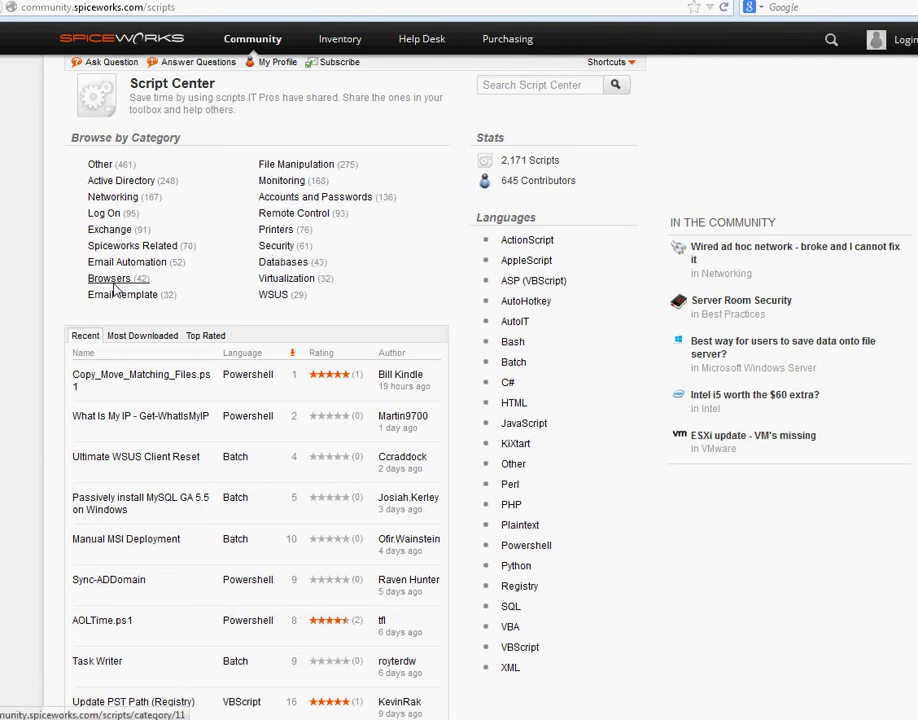
pyautogui.click(147, 343)
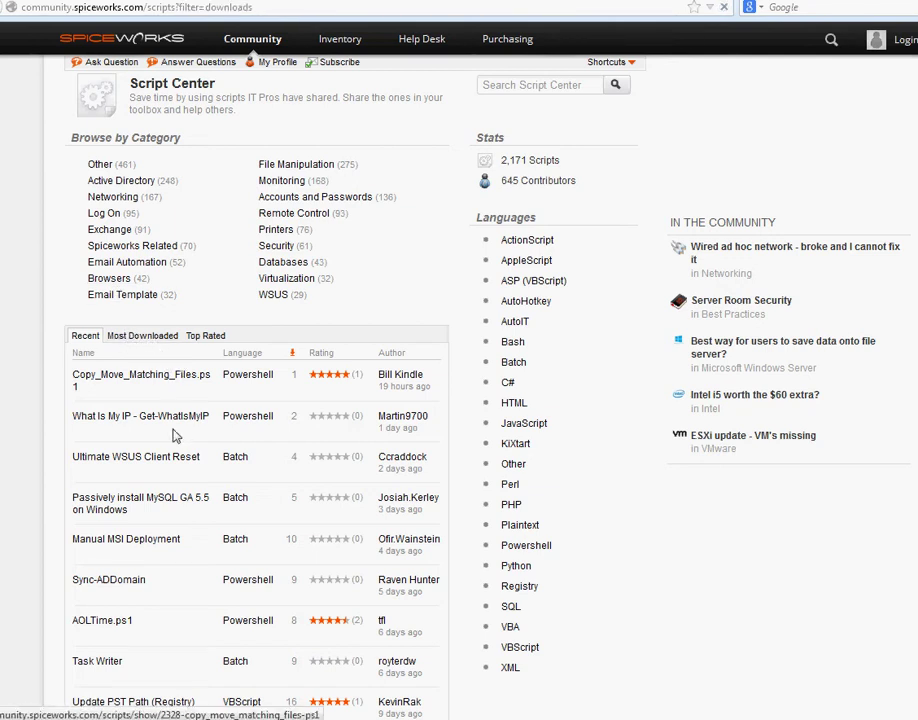
pyautogui.scroll(-3, 176, 436)
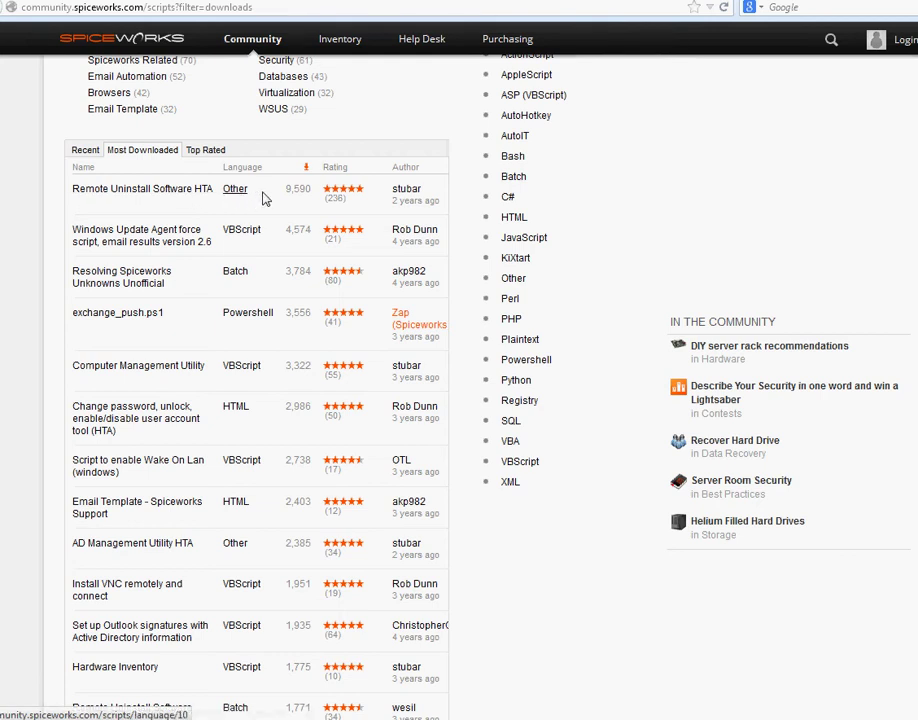
# Open the Remote Uninstall Software HTA script and highlight, then clear, its description.
pyautogui.click(142, 189)
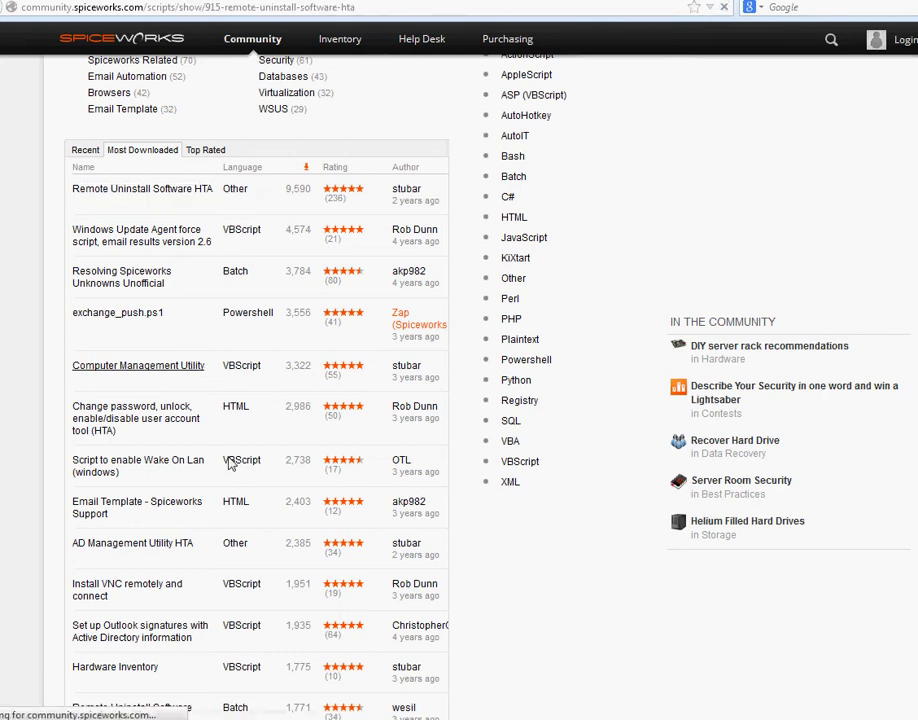
pyautogui.scroll(-4, 228, 465)
pyautogui.scroll(2, 228, 465)
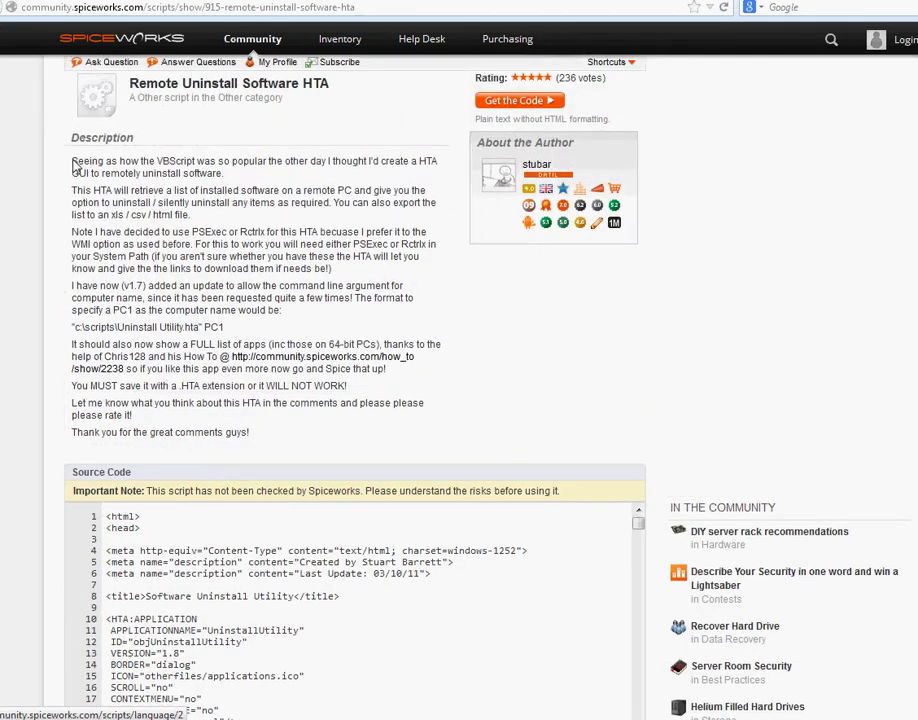
pyautogui.moveTo(66, 159); pyautogui.dragTo(342, 449)
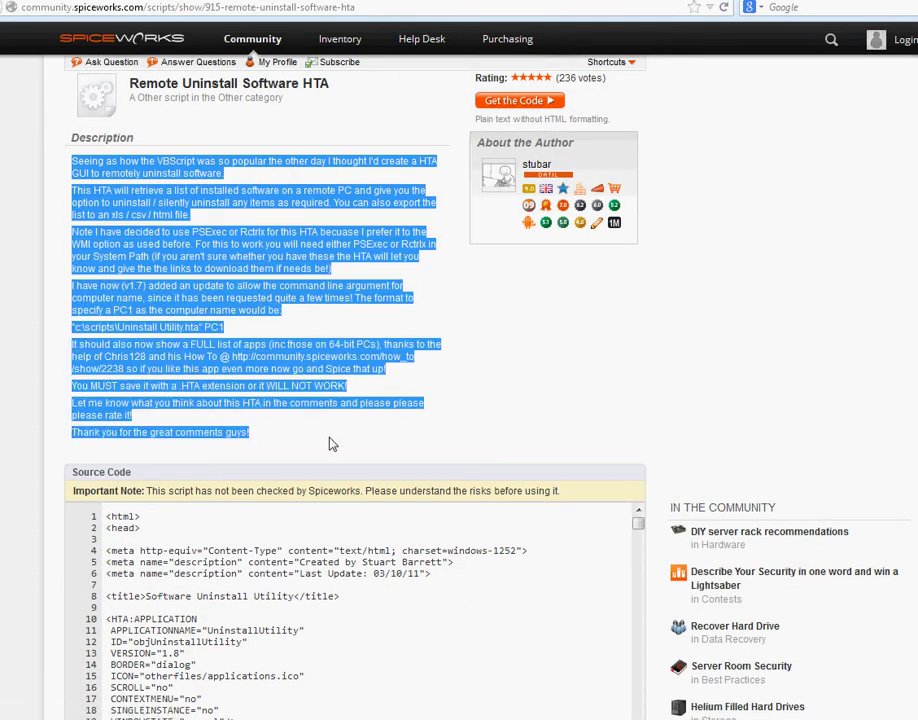
pyautogui.click(289, 433)
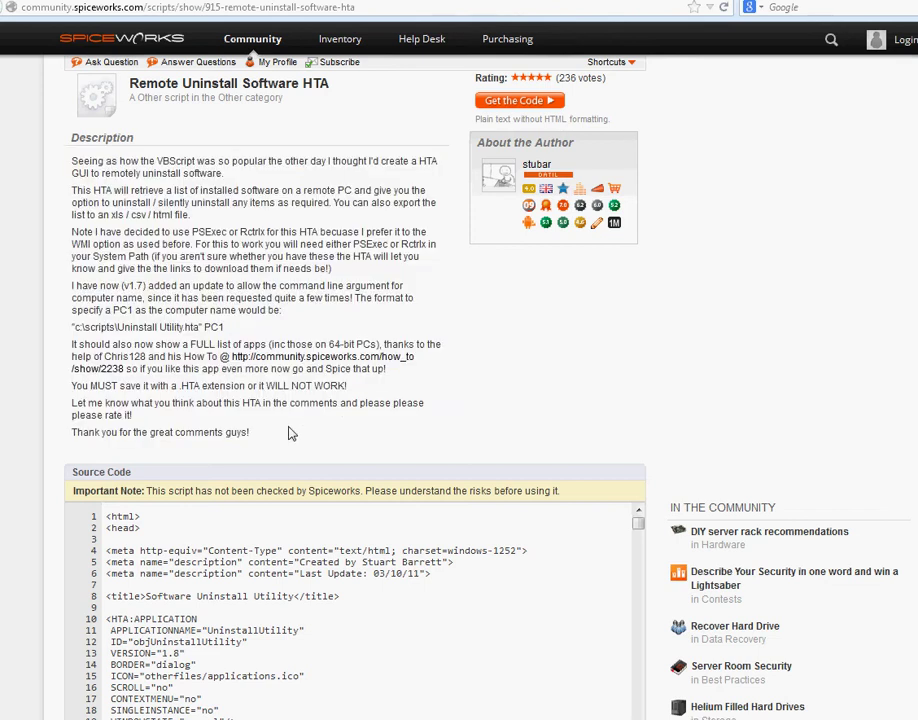
# Scroll through the script's source code box and the user comments.
pyautogui.scroll(-4, 289, 432)
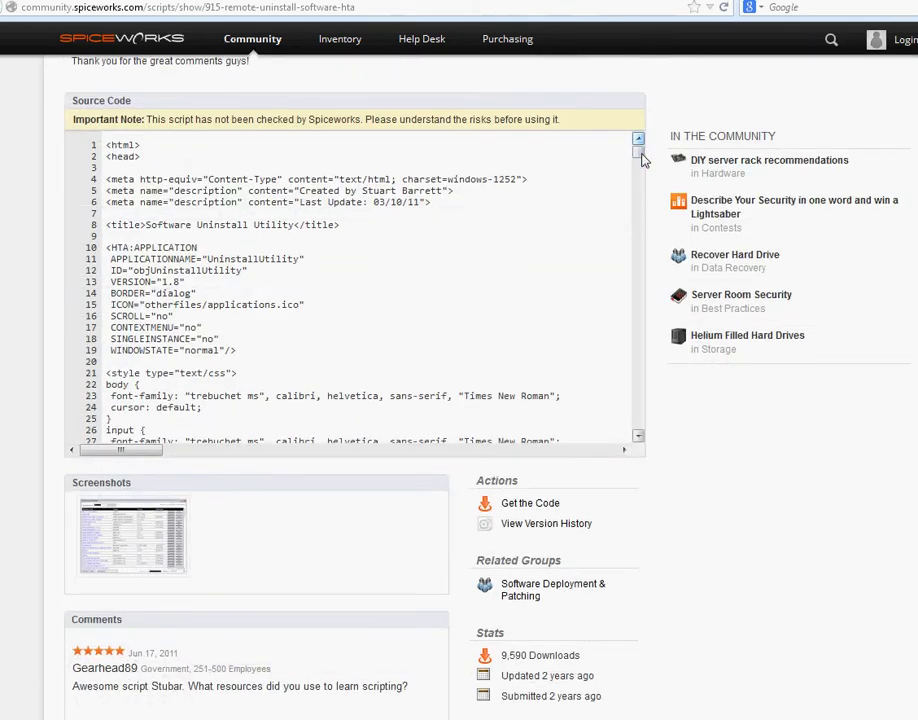
pyautogui.moveTo(643, 160)
pyautogui.mouseDown()
pyautogui.moveTo(606, 449)
pyautogui.moveTo(635, 322)
pyautogui.moveTo(621, 180)
pyautogui.moveTo(637, 148)
pyautogui.mouseUp()
pyautogui.scroll(1, 300, 382)
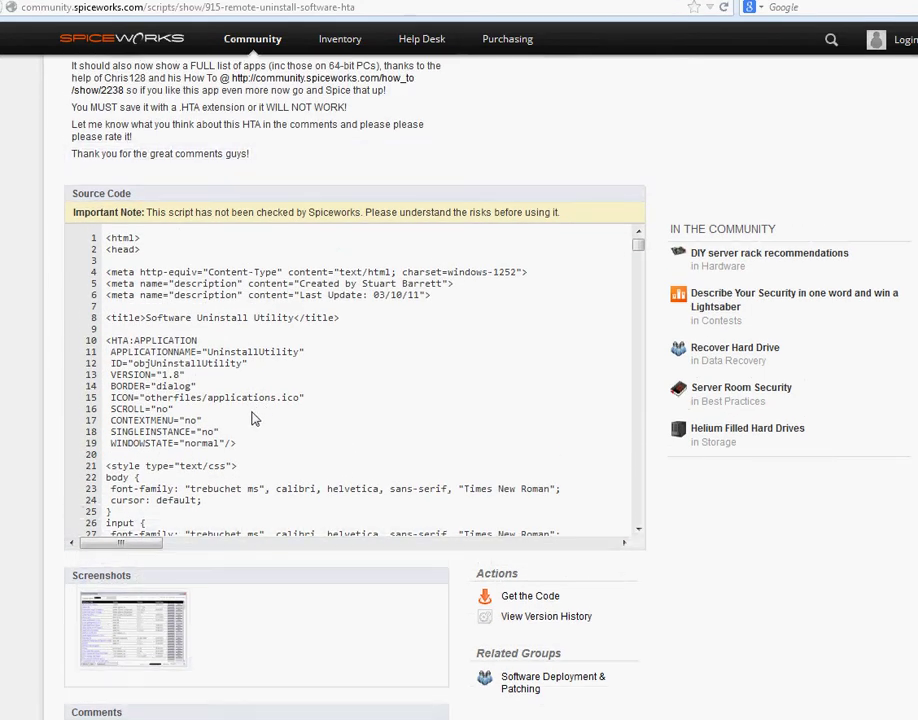
pyautogui.scroll(-15, 252, 420)
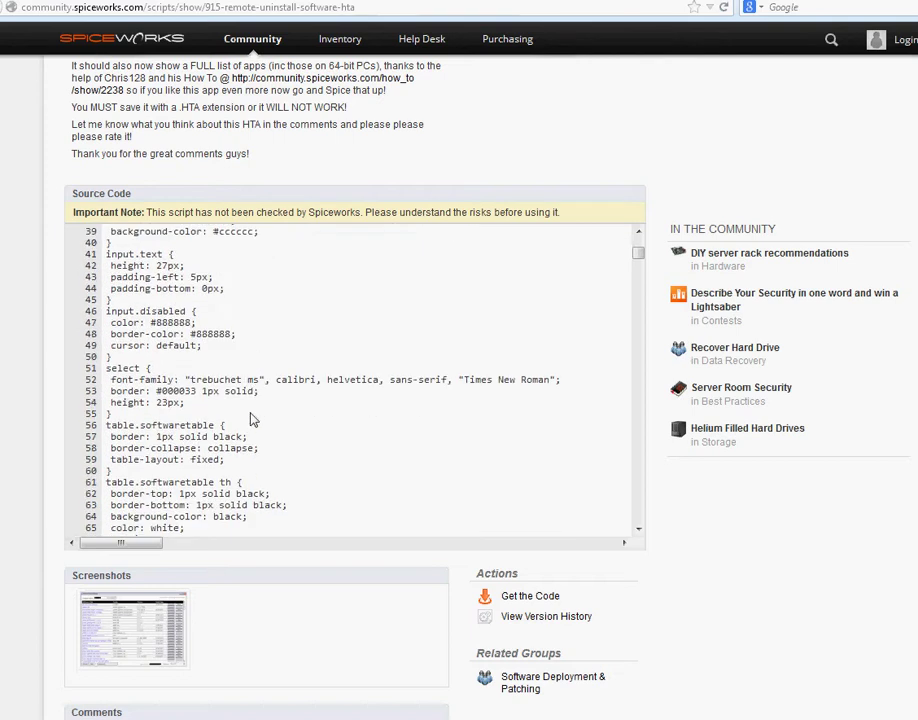
pyautogui.scroll(6, 252, 420)
pyautogui.scroll(3, 250, 162)
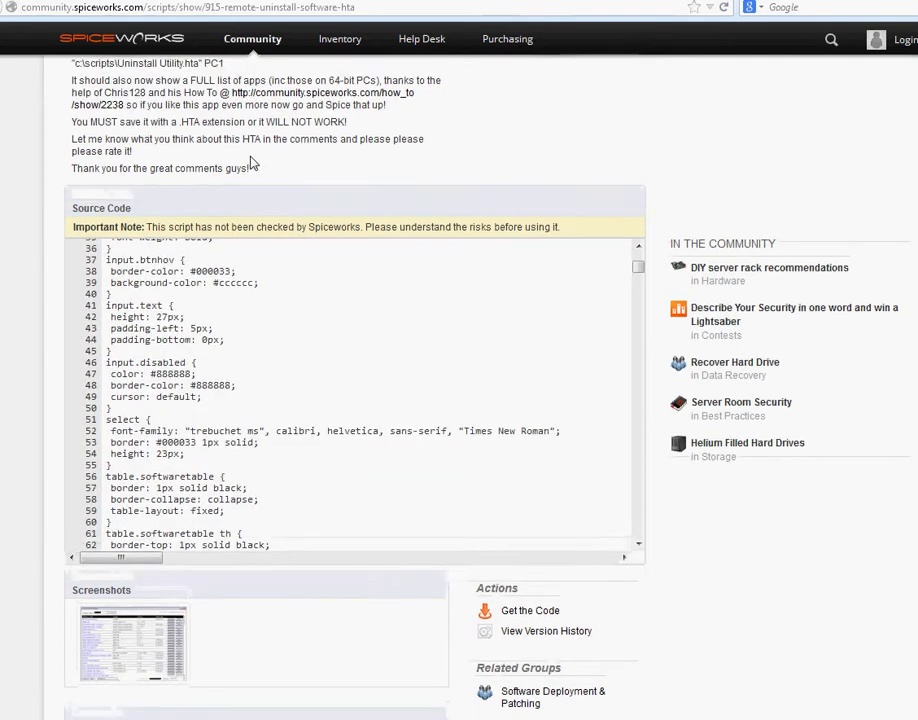
pyautogui.scroll(-12, 219, 311)
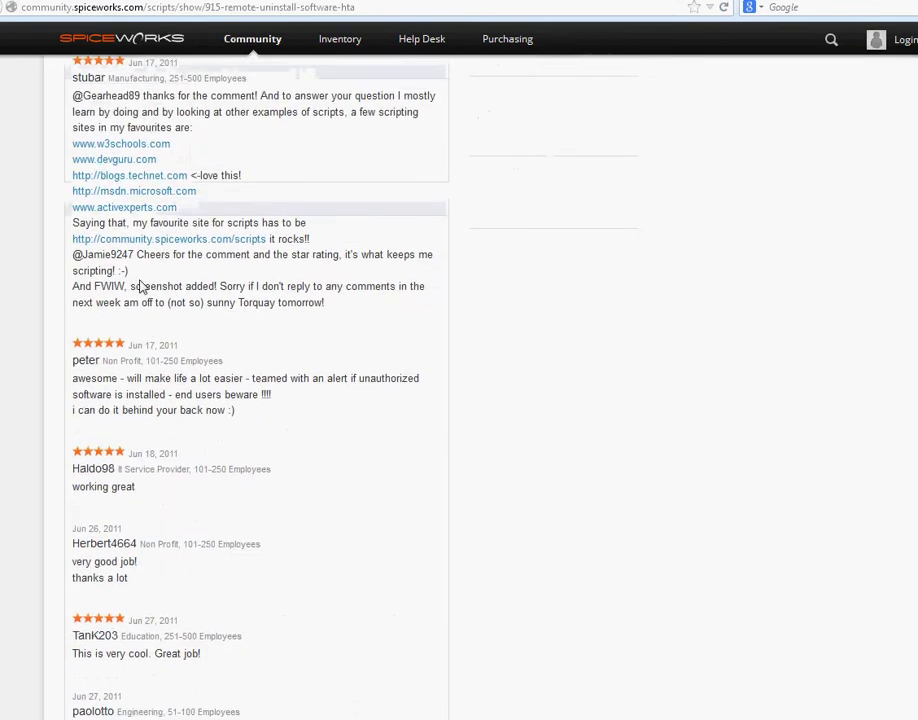
pyautogui.scroll(-3, 194, 416)
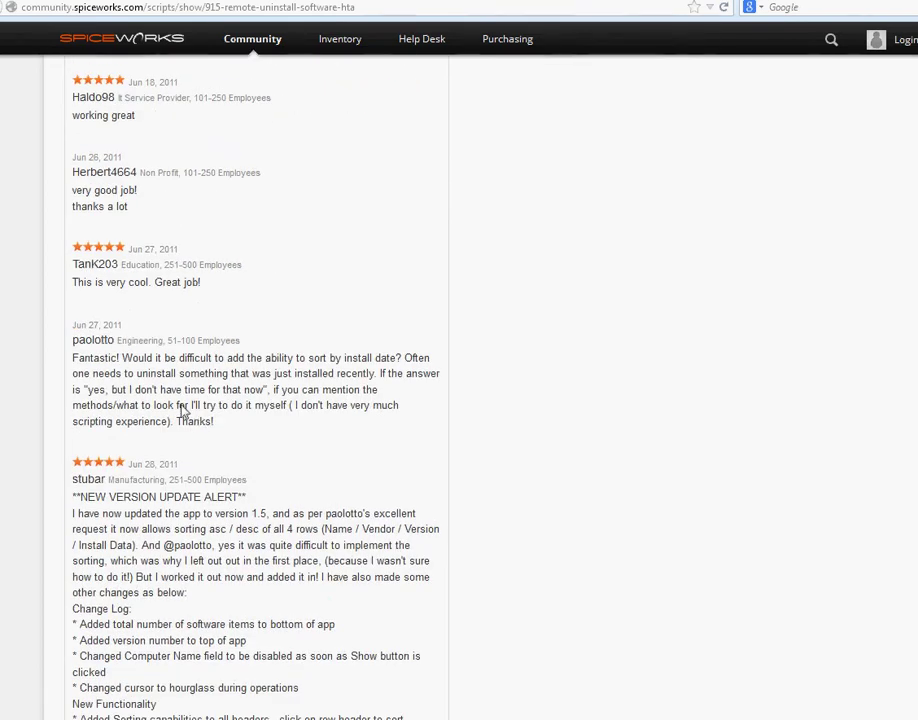
pyautogui.scroll(-1, 183, 412)
pyautogui.scroll(-3, 183, 412)
pyautogui.scroll(-4, 183, 410)
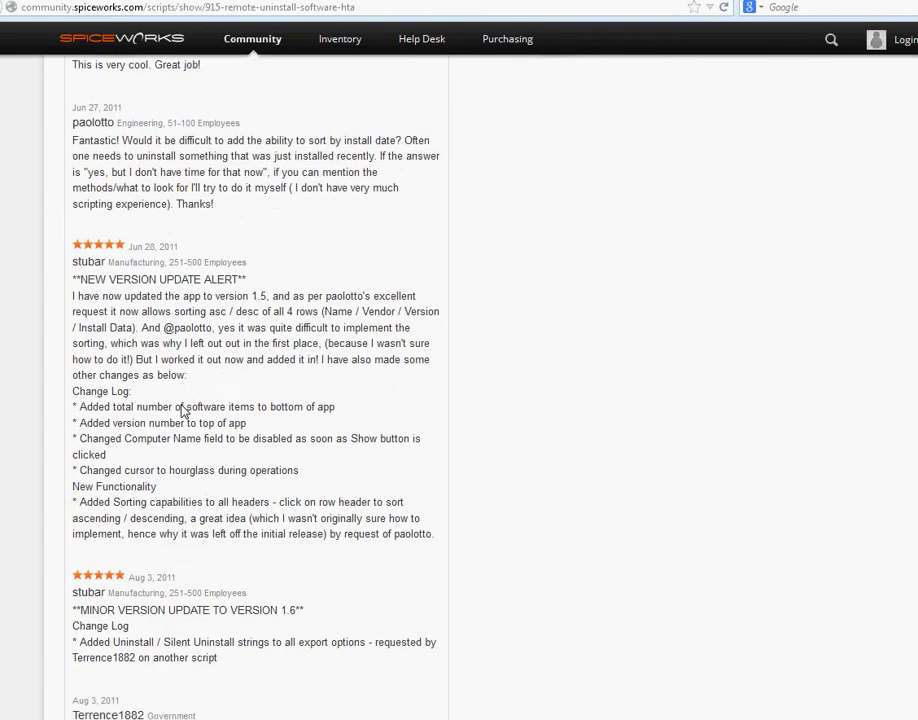
pyautogui.scroll(12, 183, 410)
pyautogui.scroll(4, 183, 410)
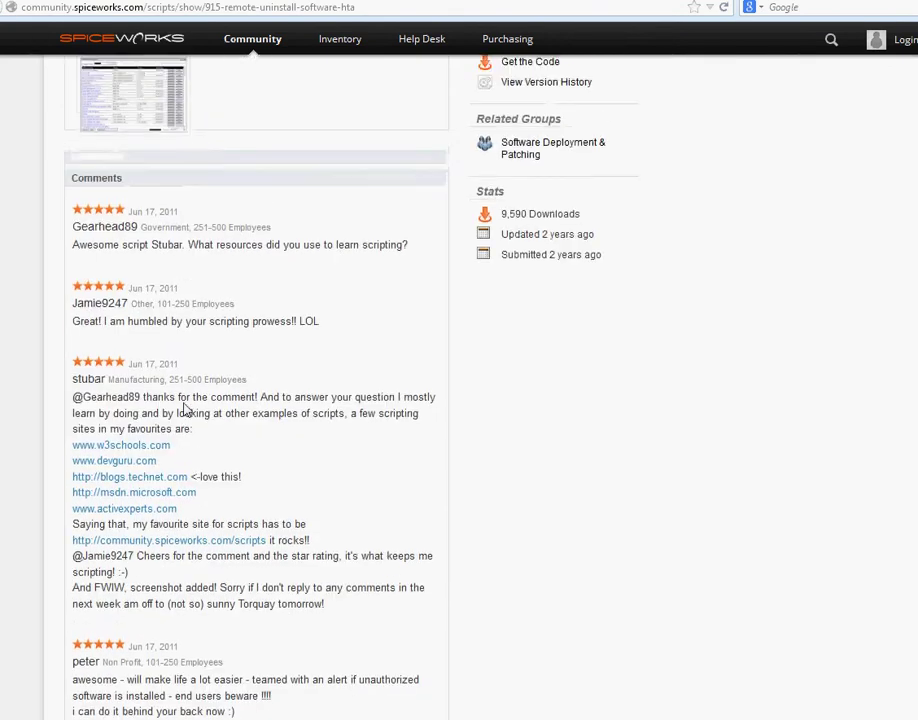
pyautogui.scroll(1, 189, 416)
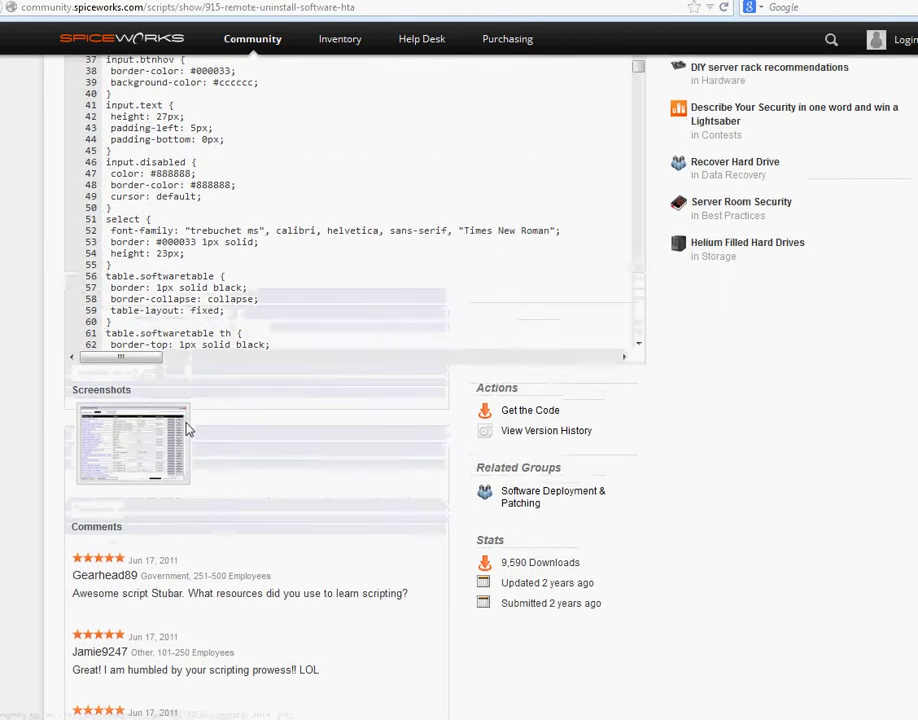
pyautogui.click(125, 443)
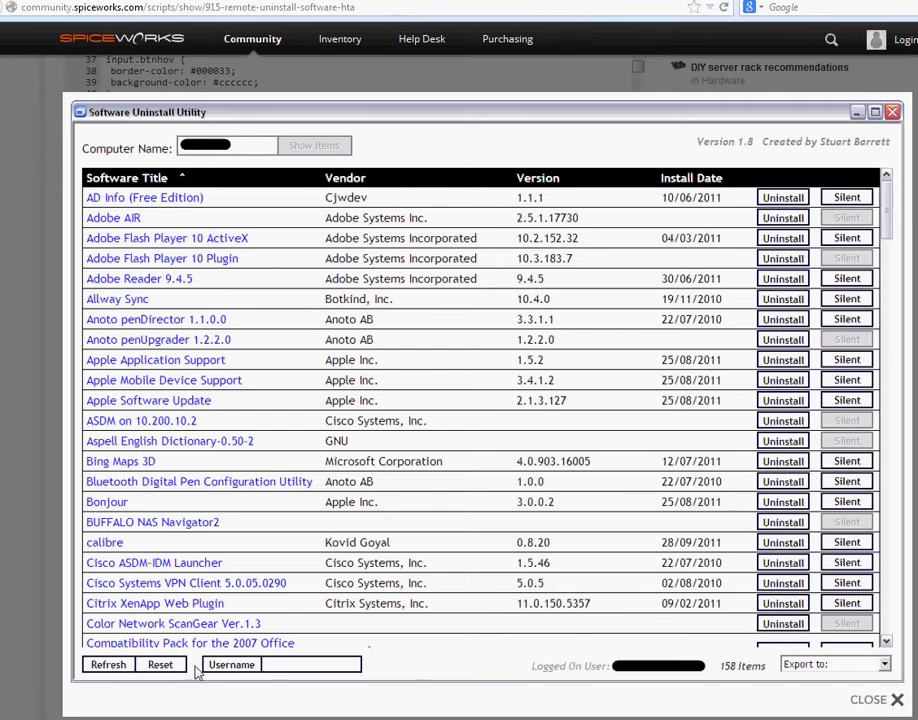
pyautogui.click(893, 699)
pyautogui.scroll(5, 350, 380)
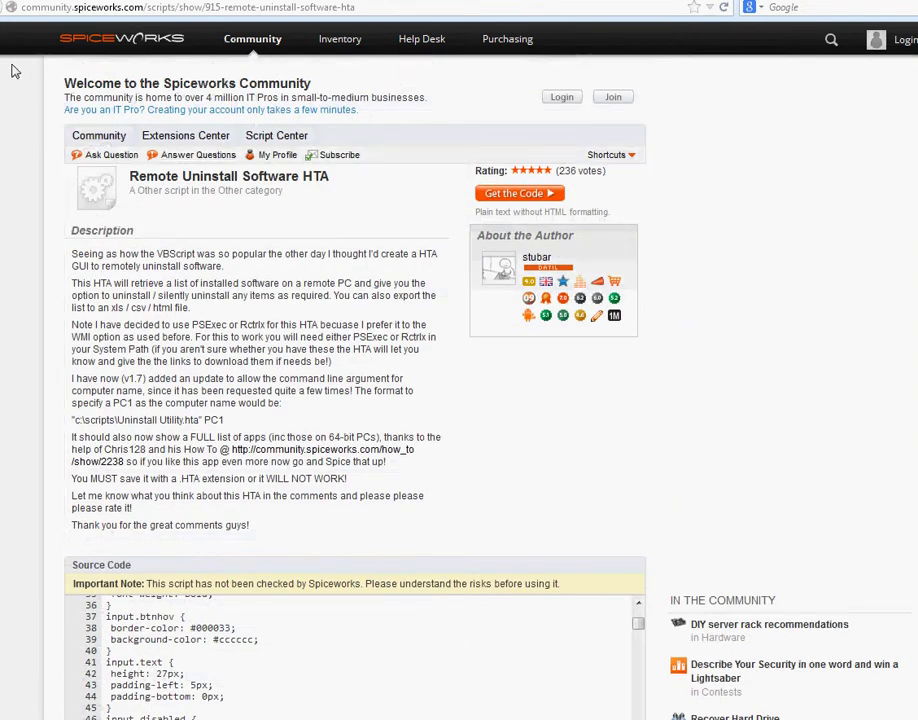
# Go back to the Most Downloaded list and scroll down to the Hardware Inventory entry.
pyautogui.click(7, 7)
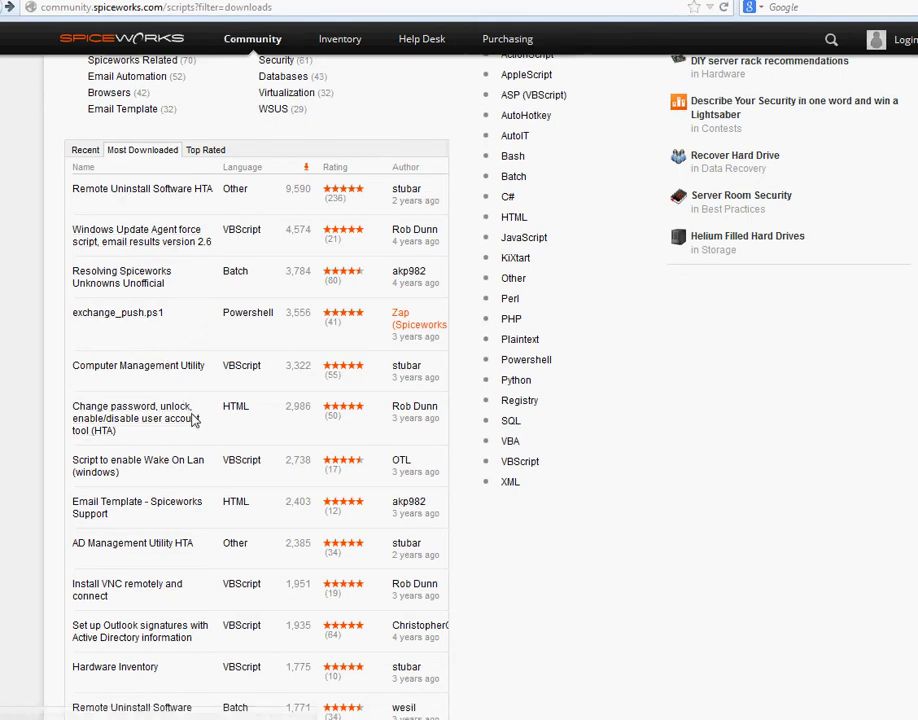
pyautogui.scroll(-1, 198, 512)
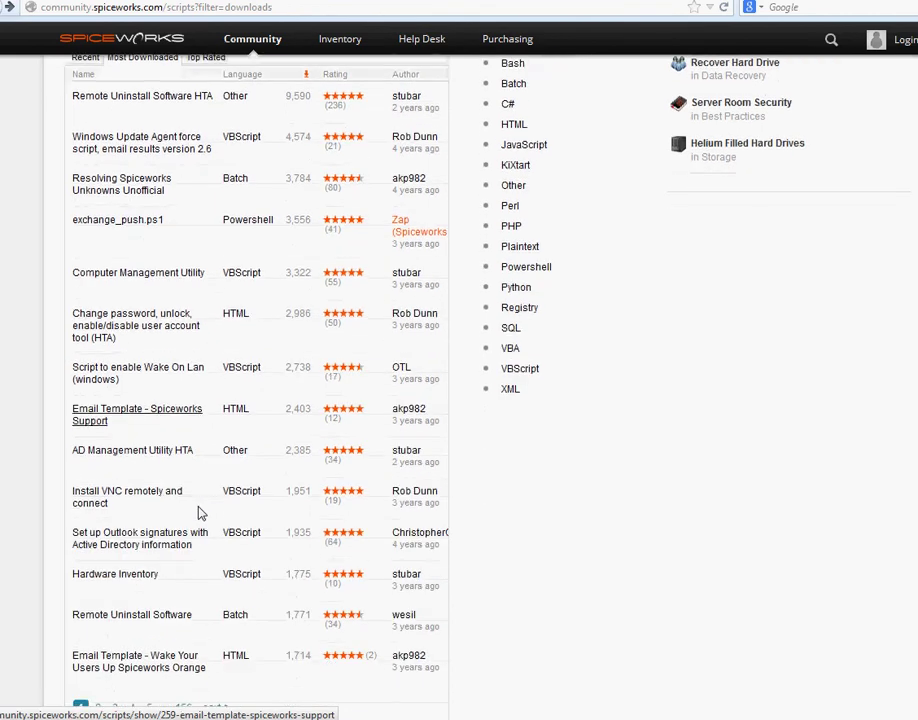
pyautogui.scroll(-1, 278, 567)
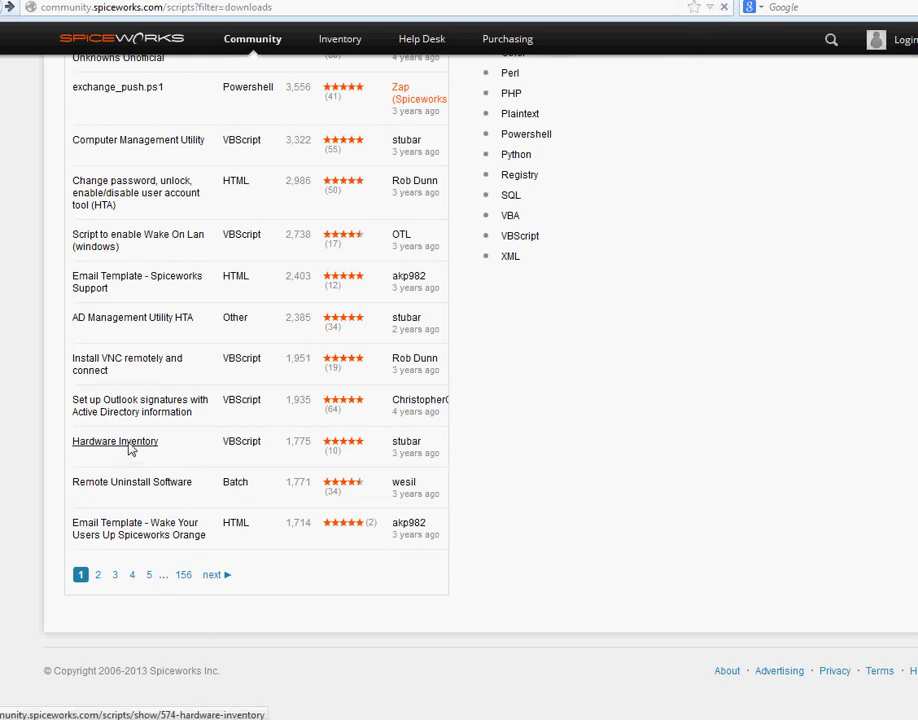
# Open the Hardware Inventory script page, select the author credit line, and scroll the source back to line 1.
pyautogui.click(129, 448)
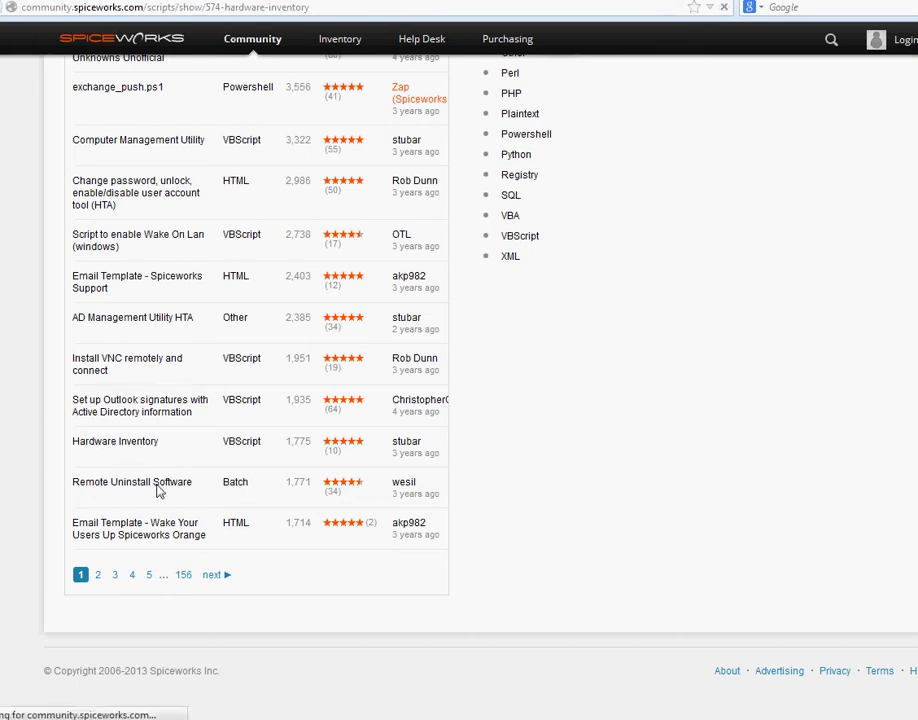
pyautogui.scroll(-3, 190, 538)
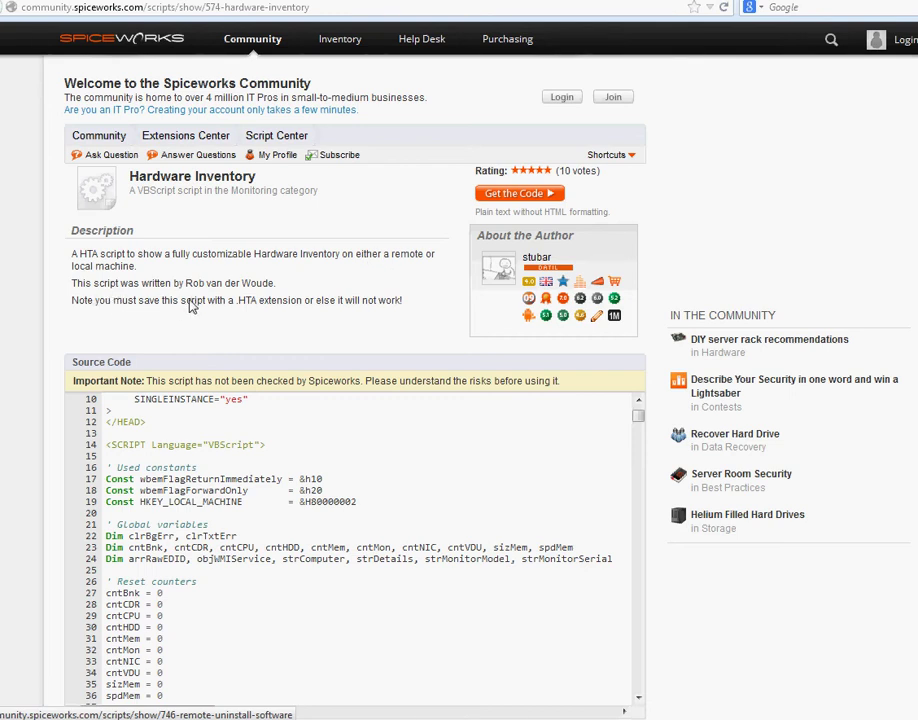
pyautogui.moveTo(235, 304); pyautogui.dragTo(72, 285)
pyautogui.scroll(-2, 143, 326)
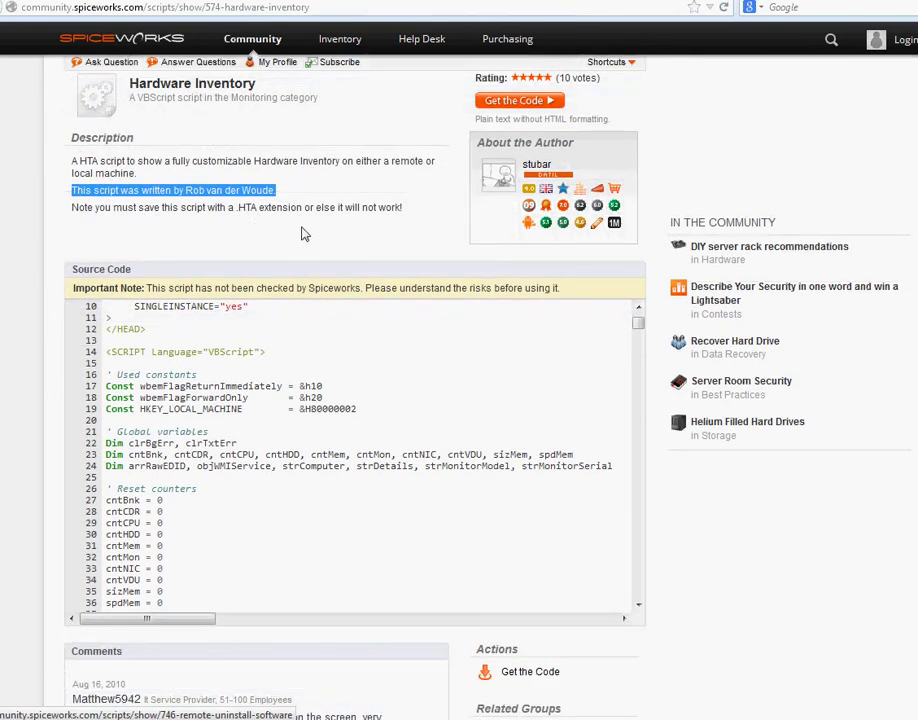
pyautogui.scroll(-2, 135, 540)
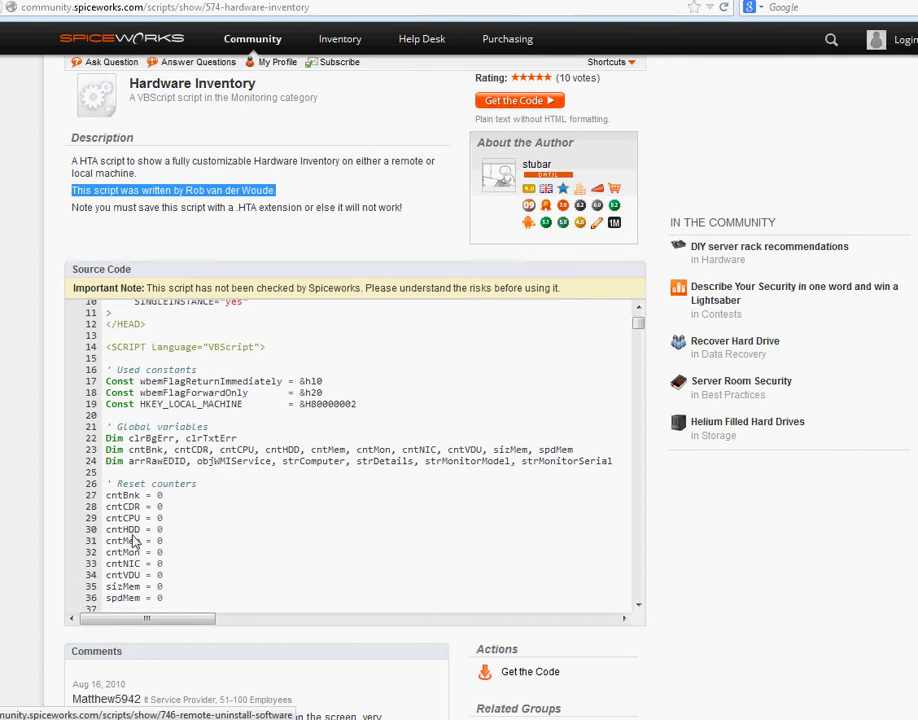
pyautogui.scroll(3, 143, 540)
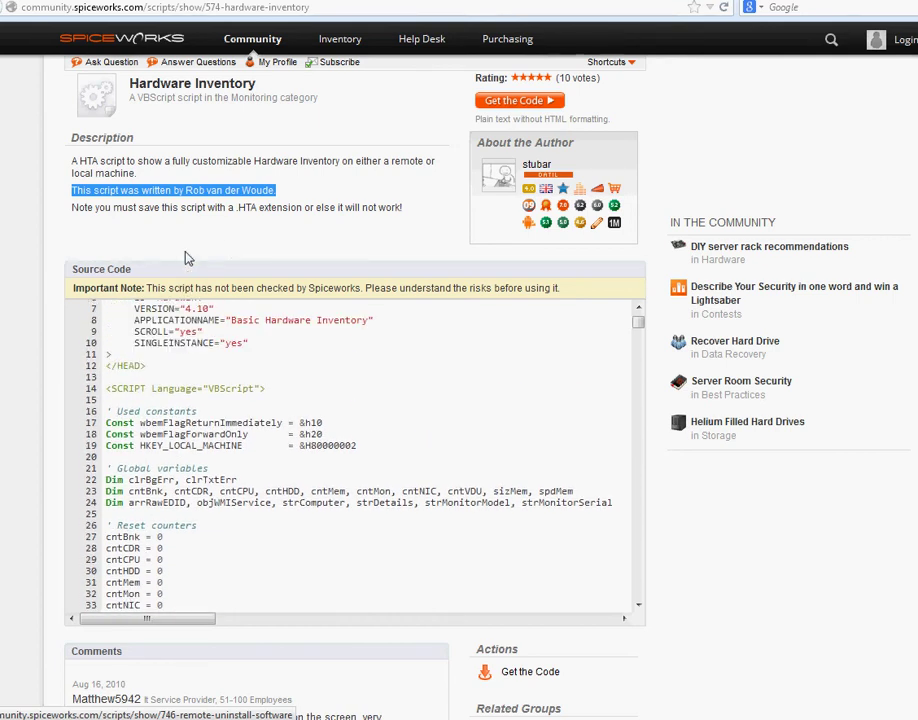
pyautogui.click(185, 258)
pyautogui.scroll(2, 190, 330)
pyautogui.scroll(2, 213, 298)
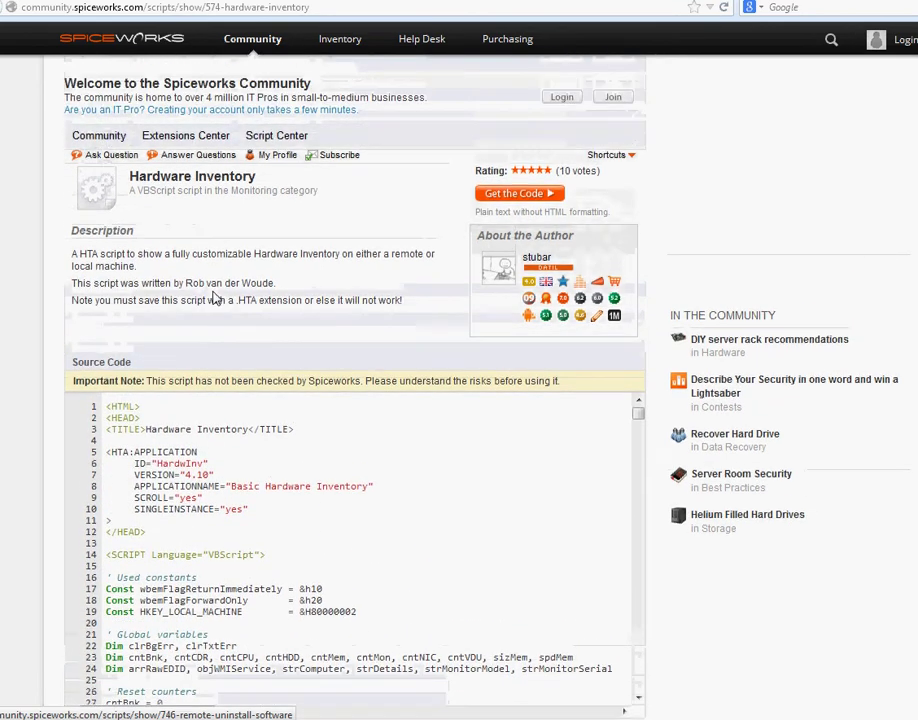
pyautogui.scroll(-1, 350, 540)
# Launch Notepad from Start search and move its window to the right.
pyautogui.press('super')
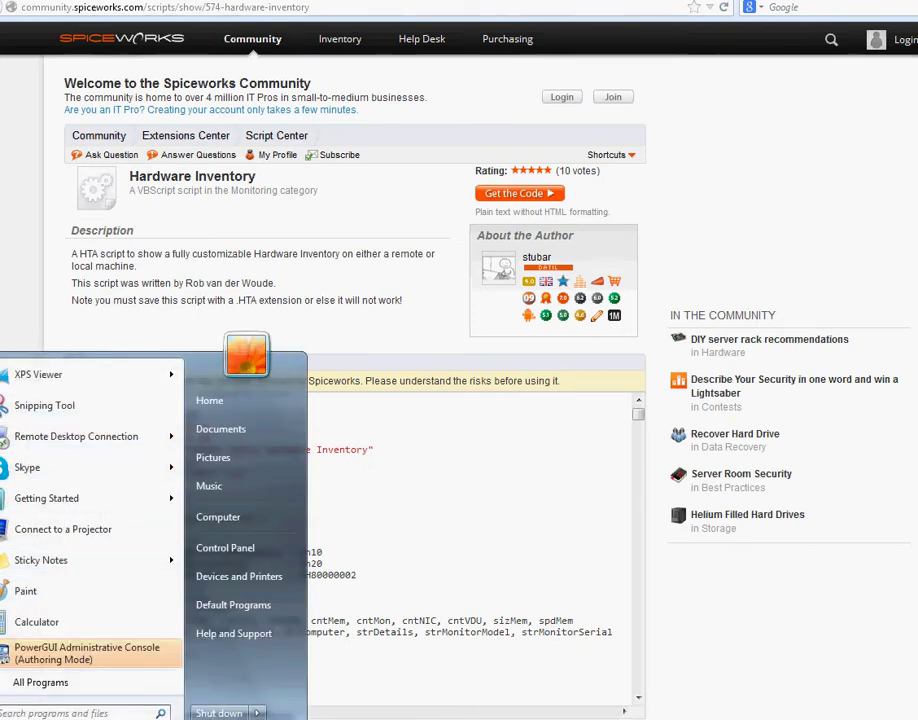
pyautogui.write('notepa')
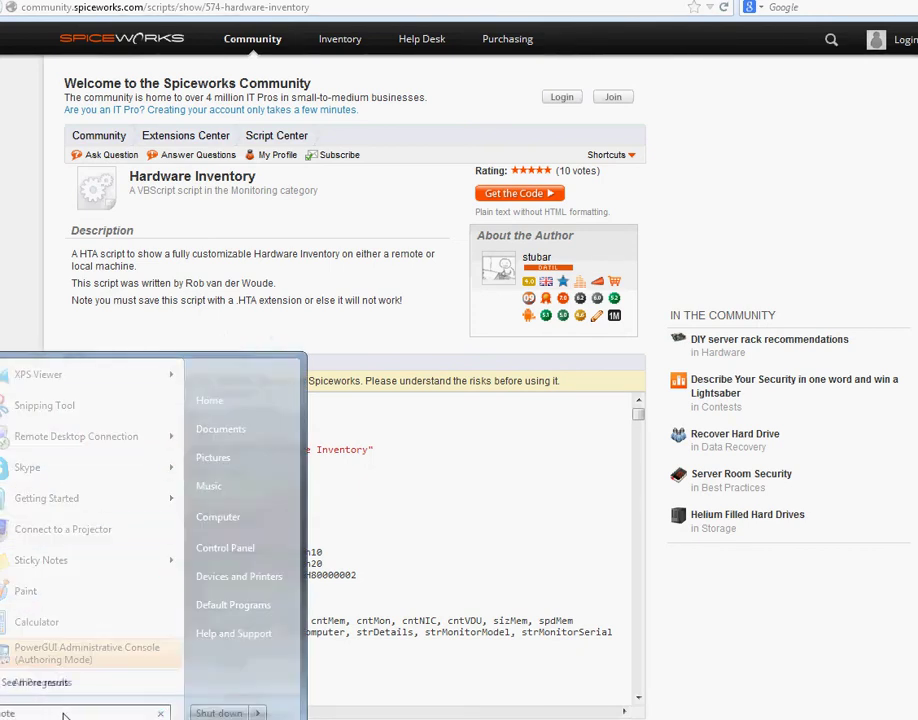
pyautogui.write('s')
pyautogui.press('BackSpace')
pyautogui.write('de')
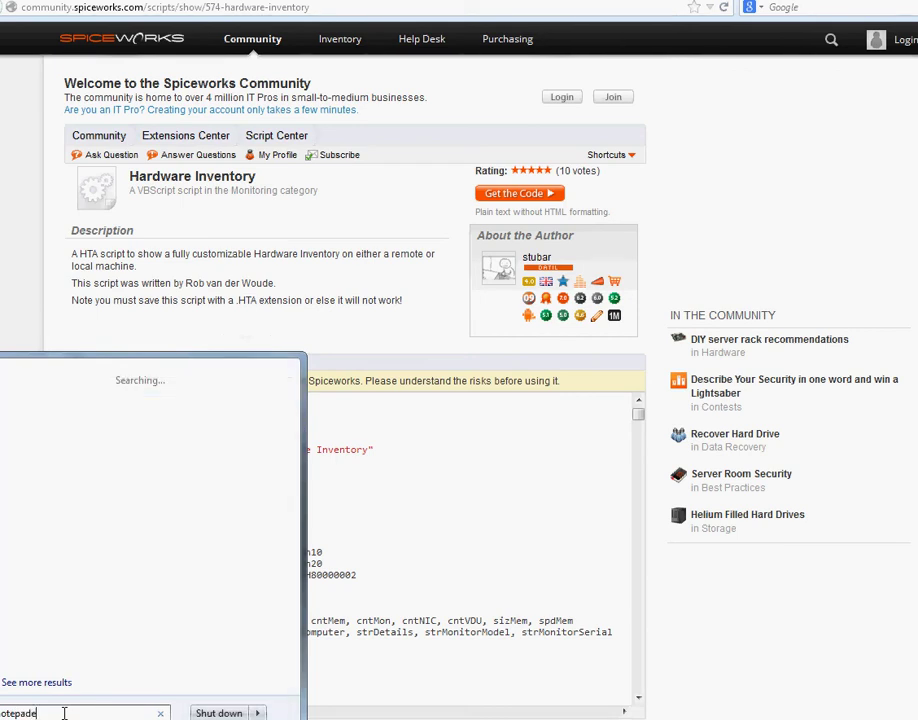
pyautogui.press('BackSpace')
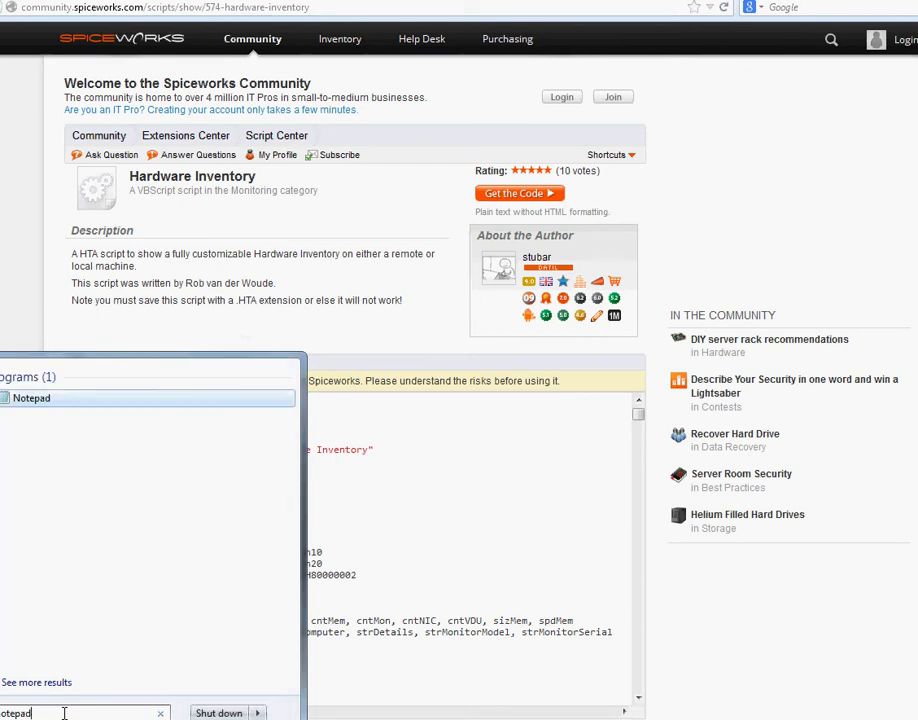
pyautogui.click(45, 398)
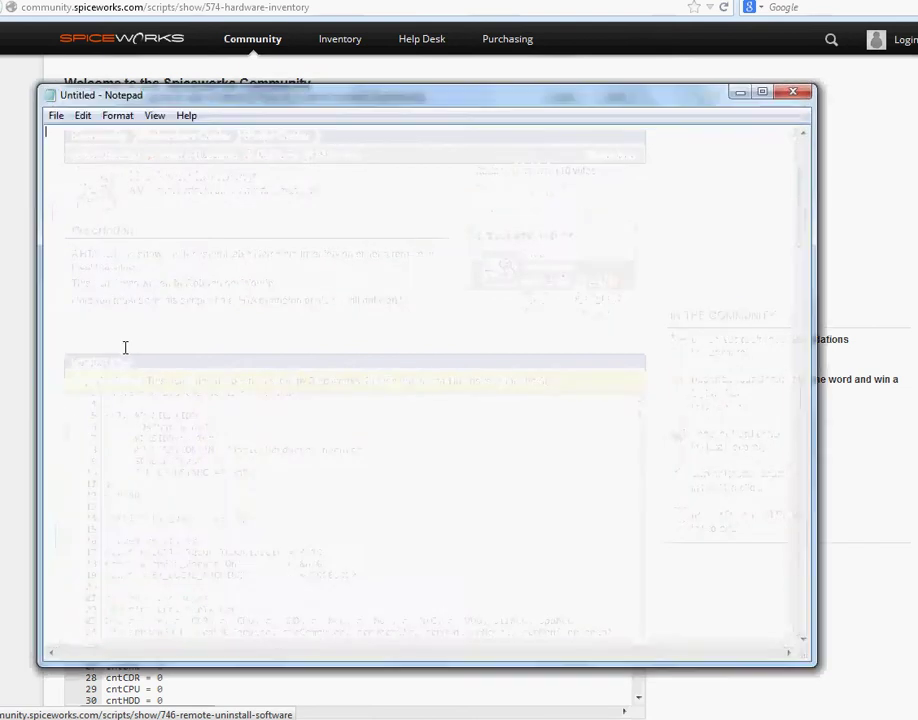
pyautogui.moveTo(229, 105); pyautogui.dragTo(651, 176)
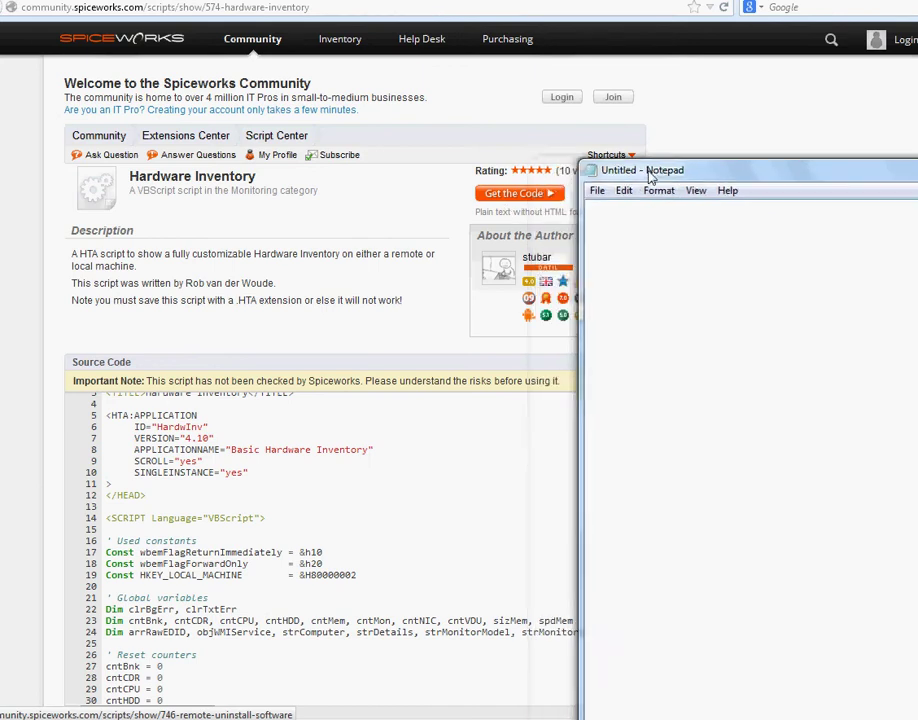
# On the Get the Code page, select all of the Hardware Inventory script and copy it.
pyautogui.click(519, 193)
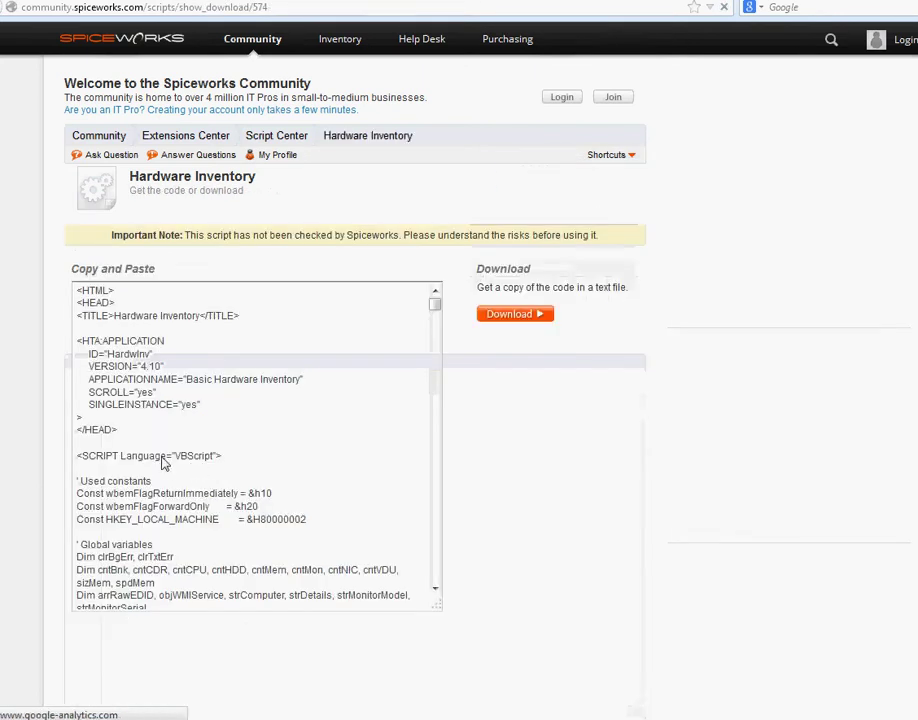
pyautogui.click(77, 290)
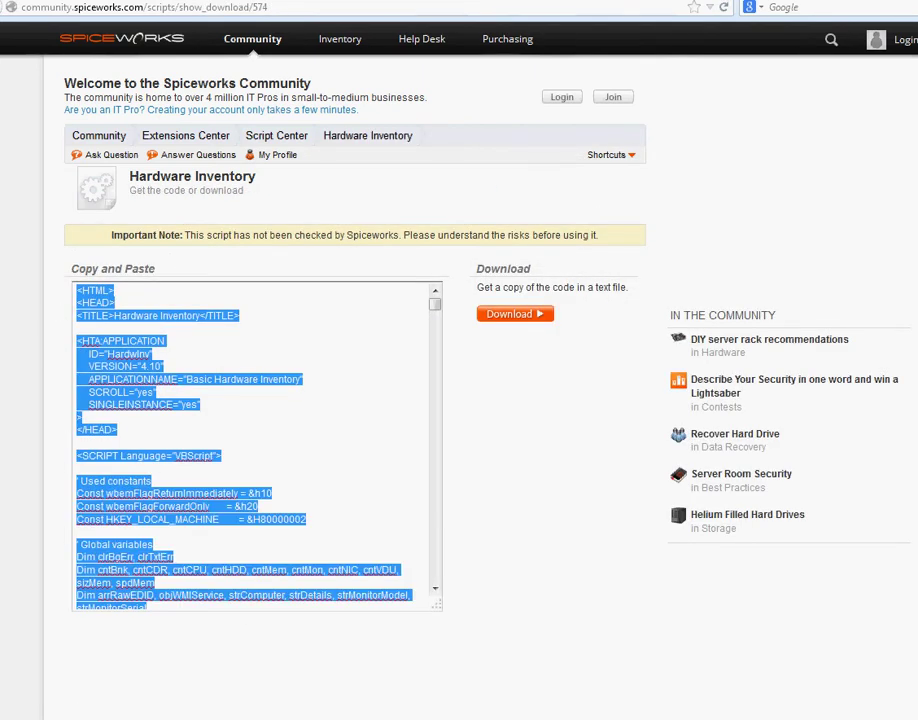
pyautogui.click(297, 447)
pyautogui.hotkey('ctrl', 'a')
pyautogui.rightClick(174, 385)
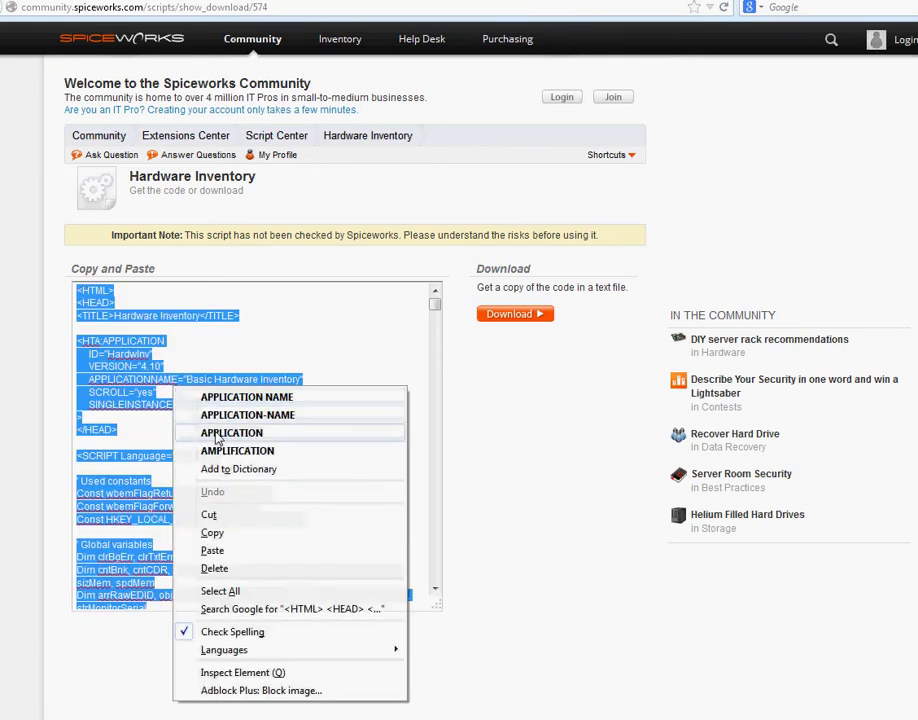
pyautogui.click(244, 543)
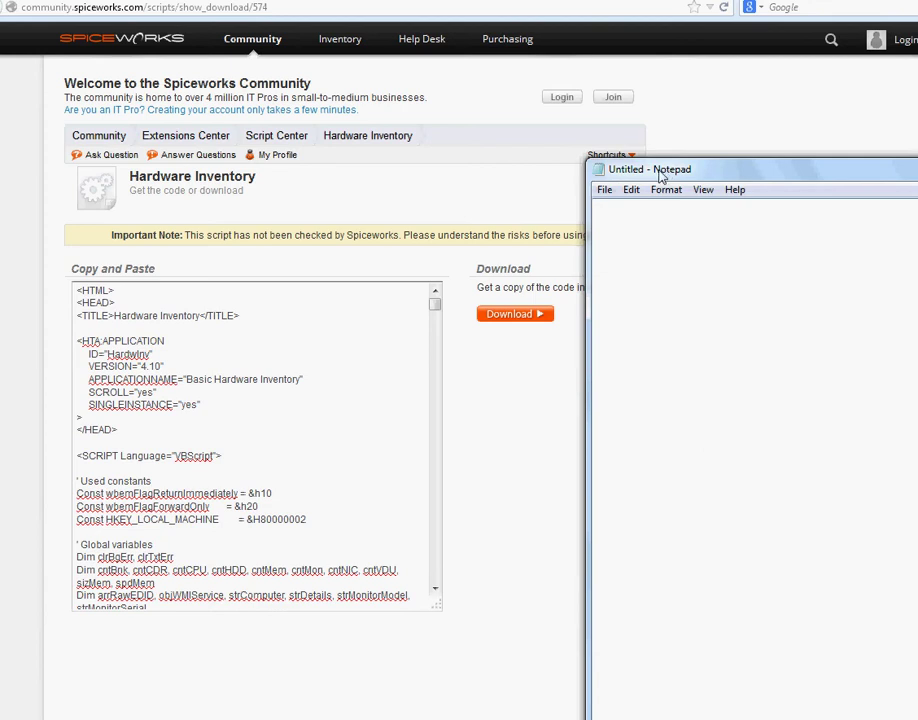
# Paste the copied Hardware Inventory script into the untitled Notepad document.
pyautogui.moveTo(660, 175); pyautogui.dragTo(112, 111)
pyautogui.rightClick(147, 173)
pyautogui.click(196, 246)
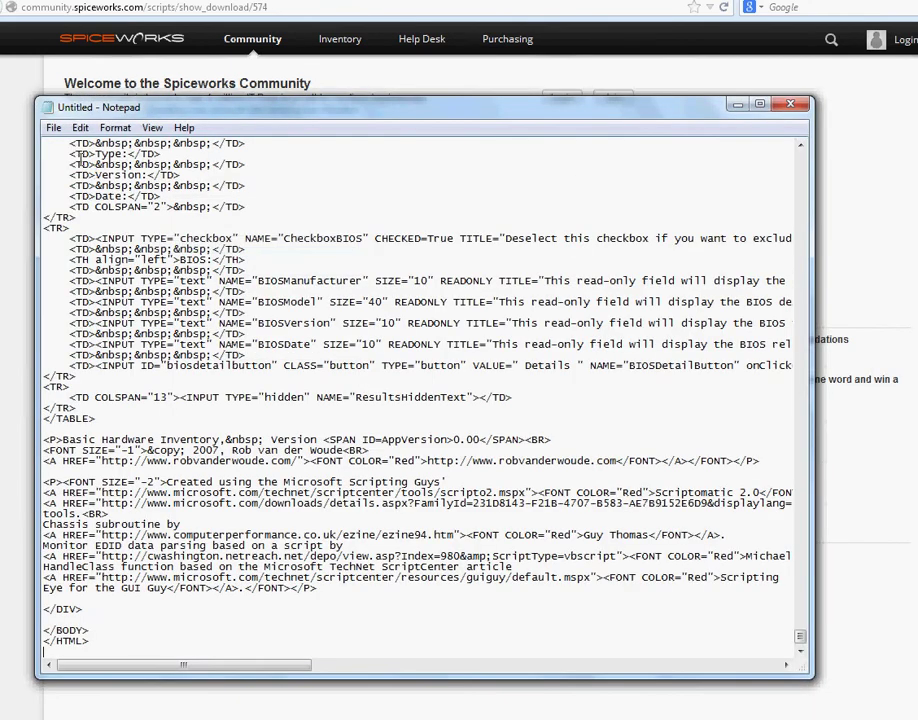
pyautogui.click(54, 128)
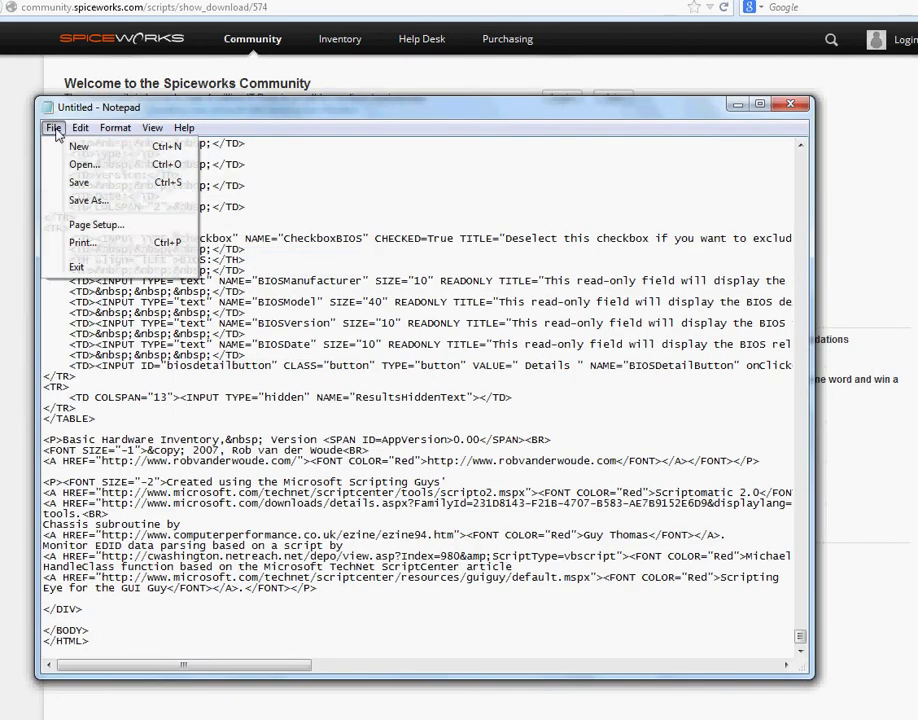
# Save the script to the Desktop as testme.hta with Save as type set to All Files.
pyautogui.click(88, 199)
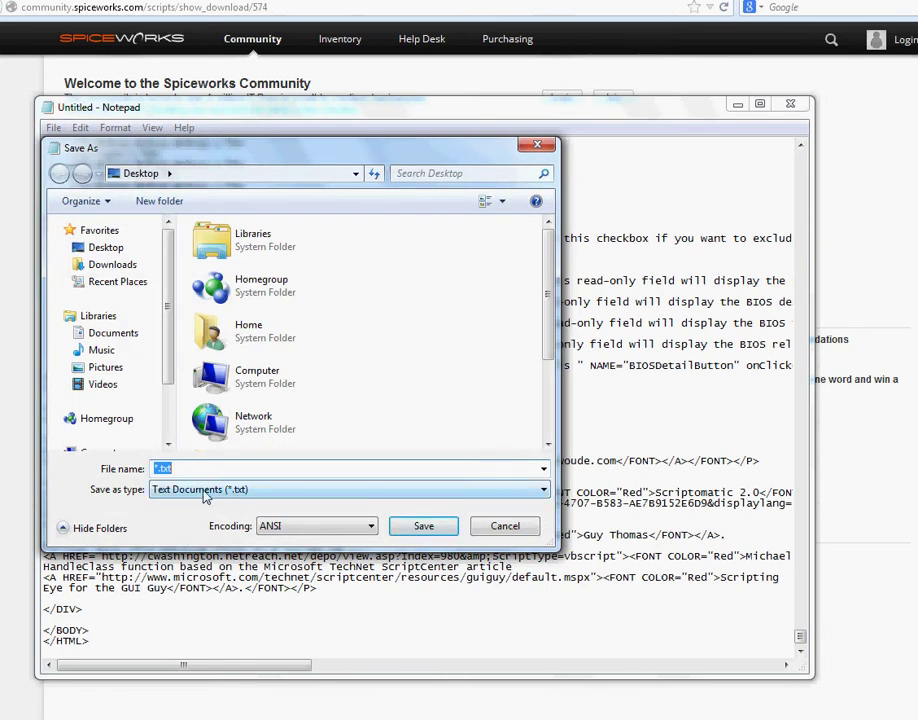
pyautogui.click(185, 490)
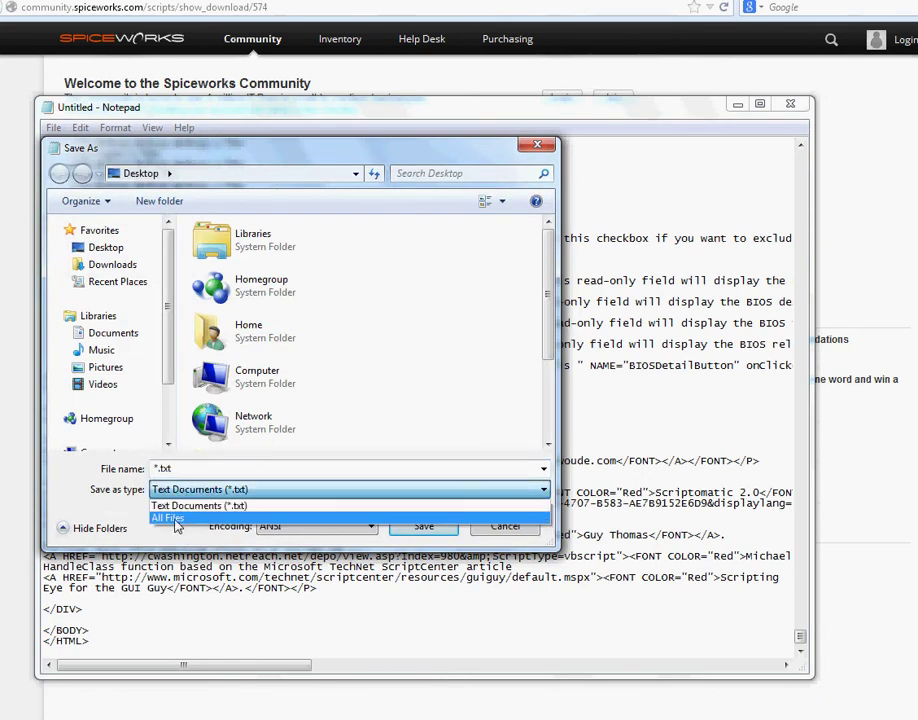
pyautogui.click(176, 519)
pyautogui.click(187, 467)
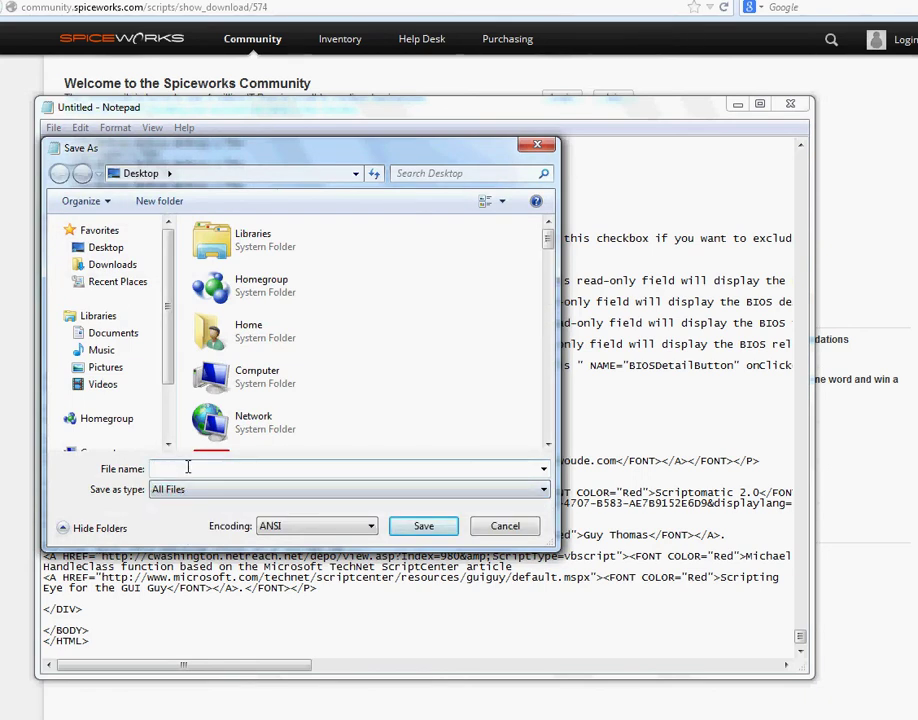
pyautogui.write('testme')
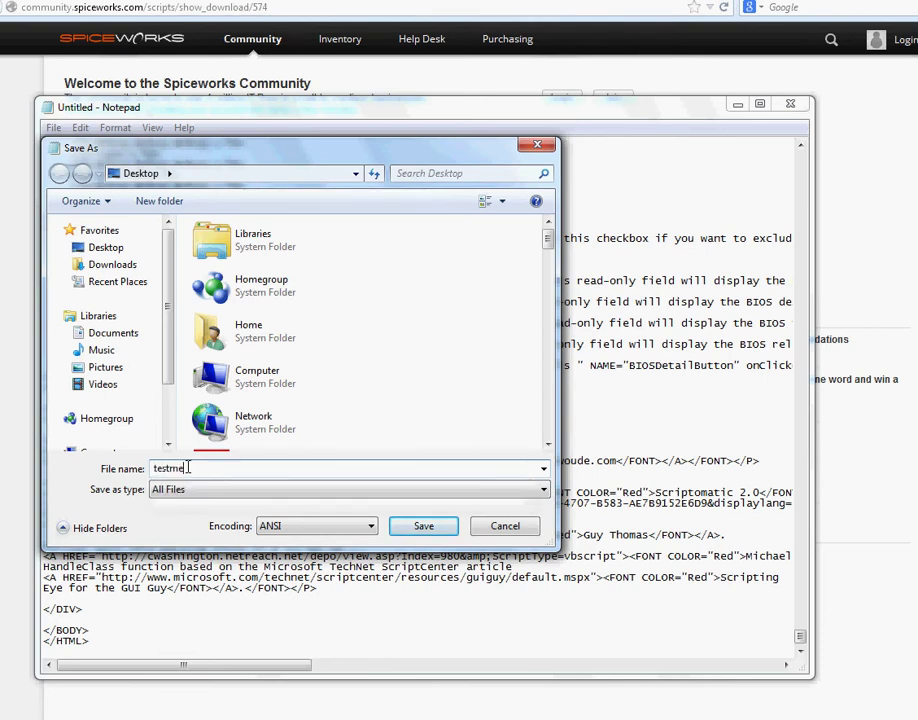
pyautogui.write('.hta')
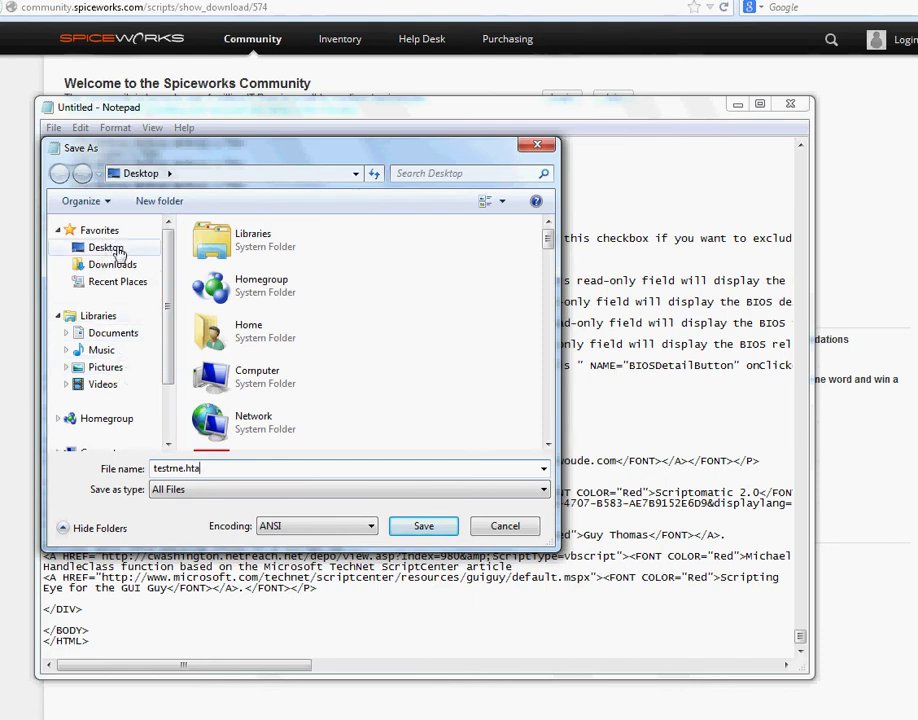
pyautogui.click(423, 525)
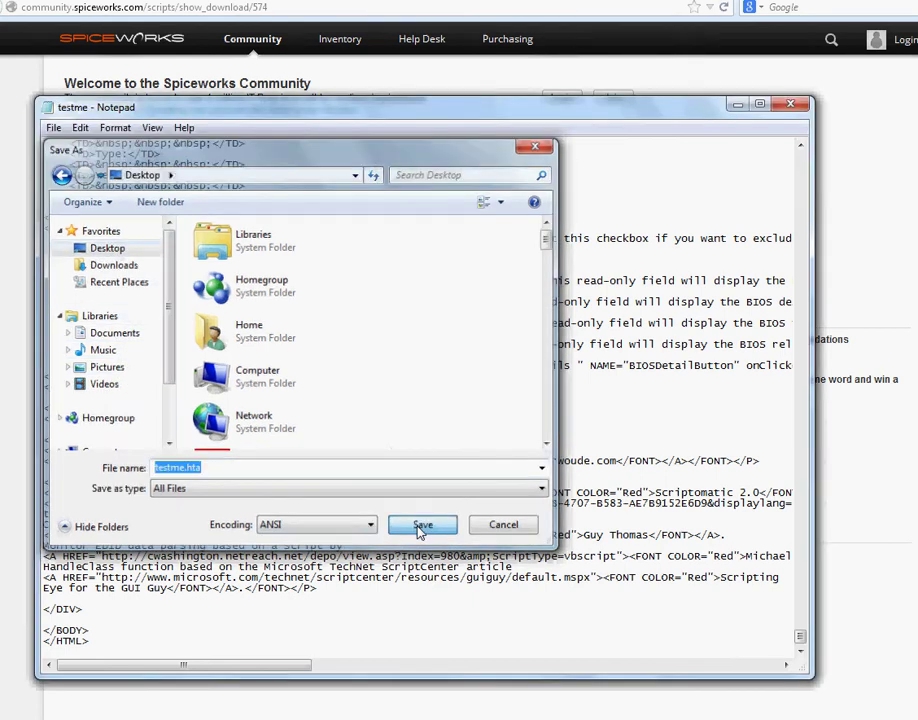
# Close Notepad, run testme.hta from the Desktop, and run the inventory for computer 'home-pc'.
pyautogui.click(790, 104)
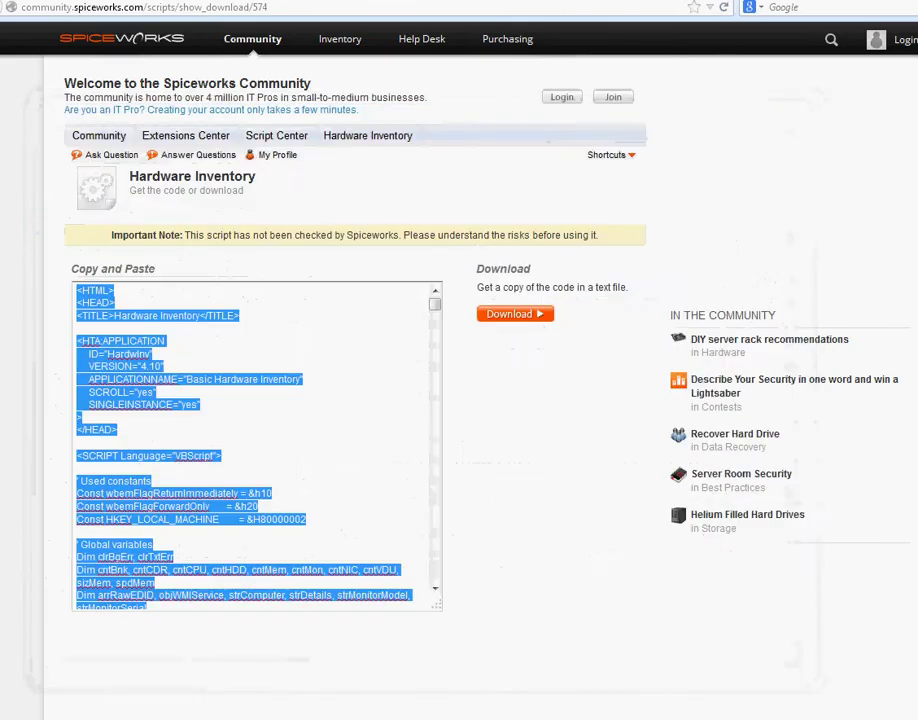
pyautogui.press('super+d')
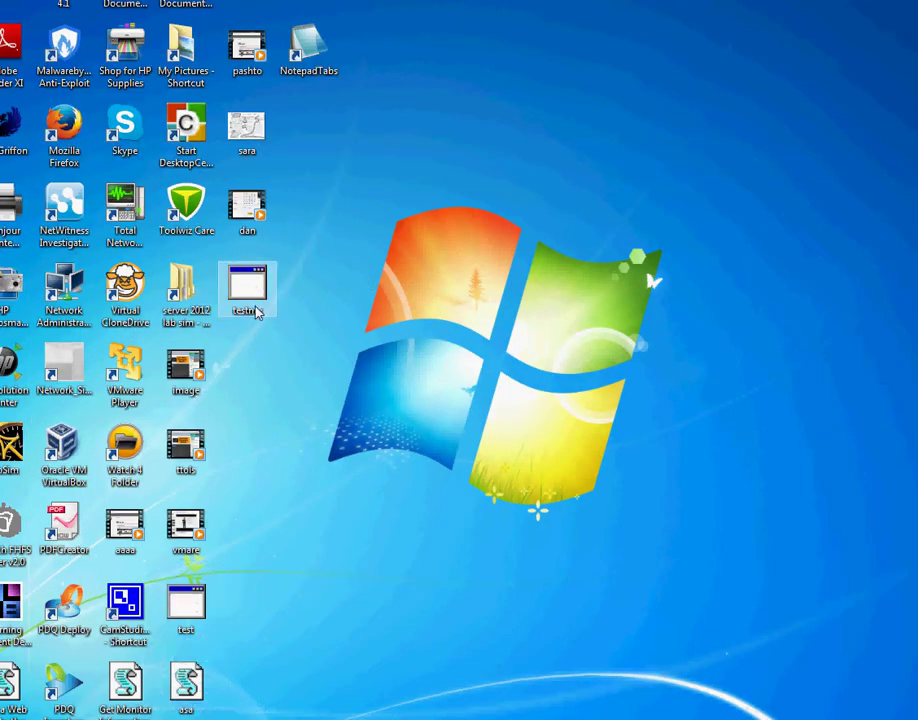
pyautogui.doubleClick(258, 290)
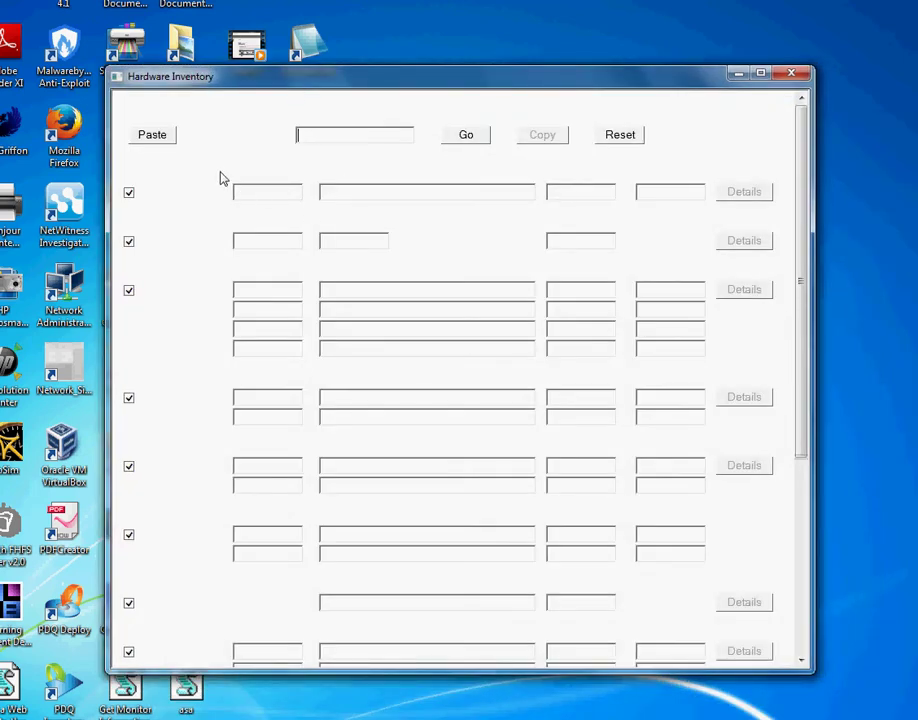
pyautogui.click(382, 138)
pyautogui.write('home-pc')
pyautogui.click(478, 139)
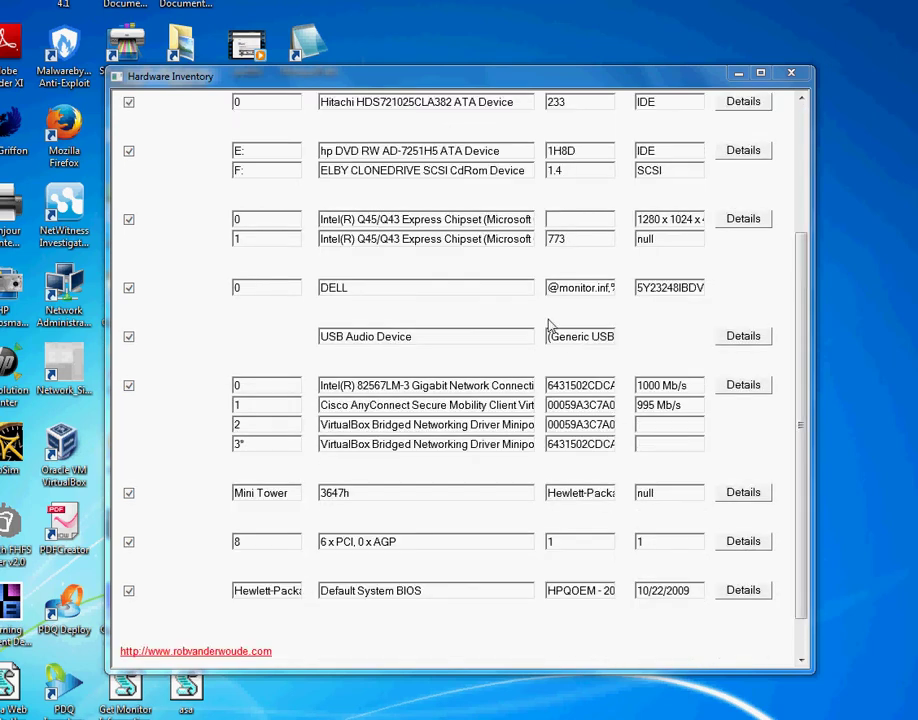
# Scroll through the hardware report rows and back to the top.
pyautogui.scroll(-1, 797, 303)
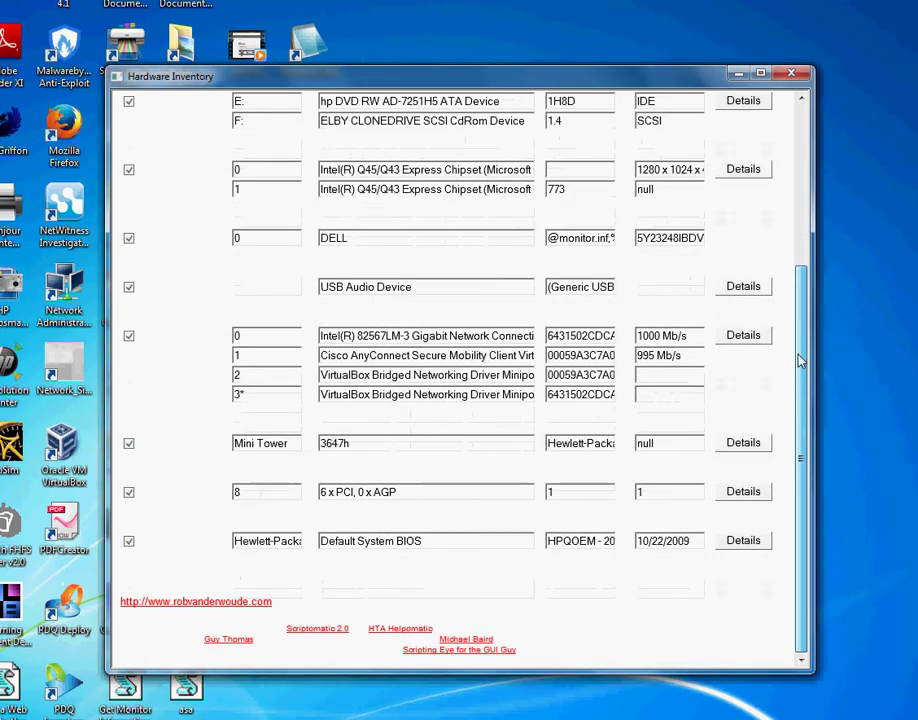
pyautogui.scroll(5, 777, 244)
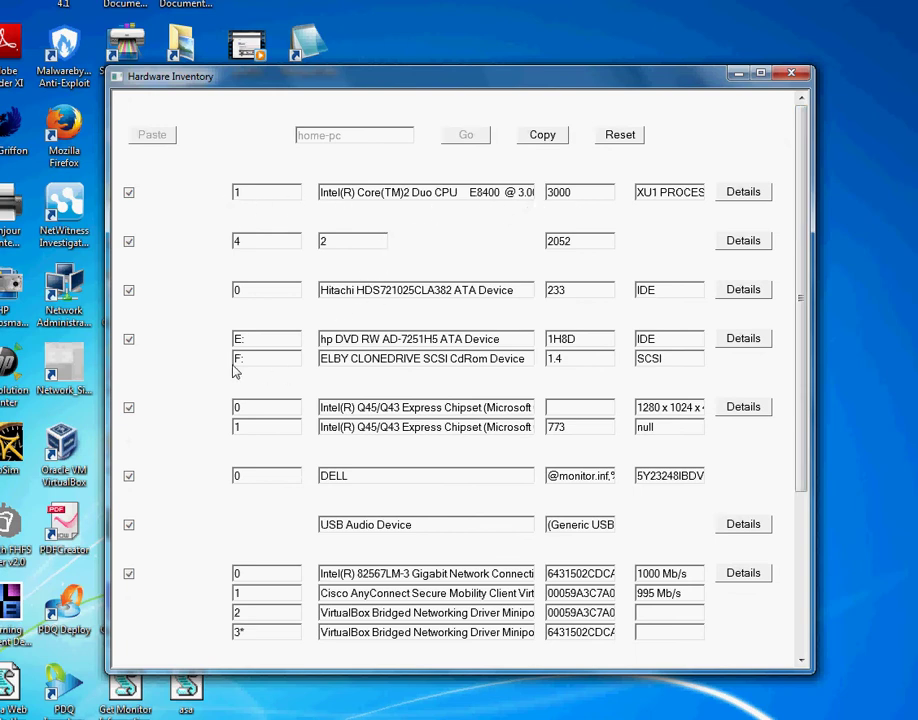
pyautogui.scroll(-3, 293, 417)
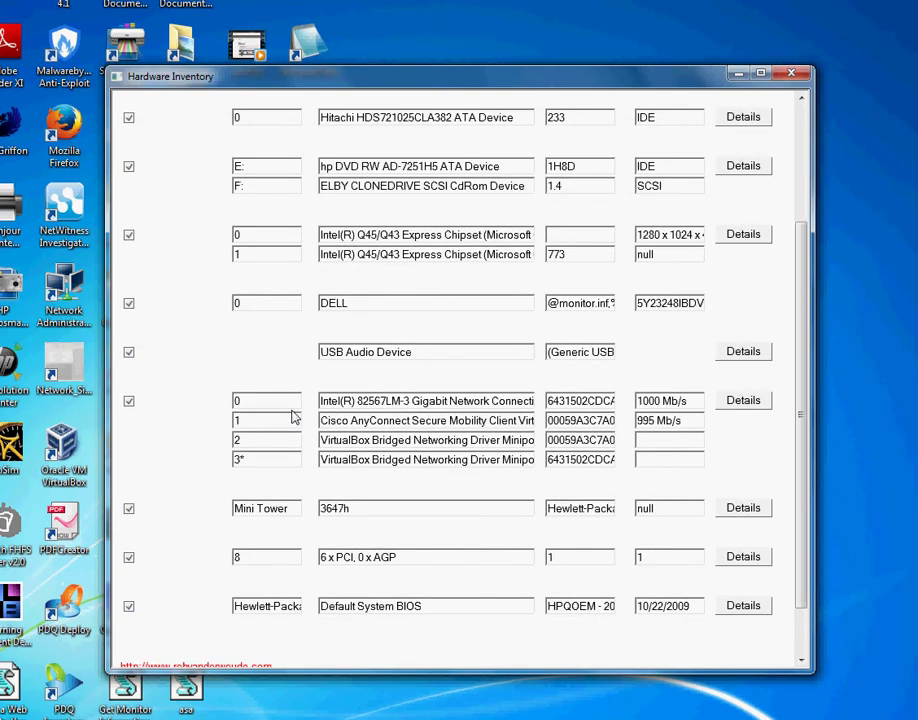
pyautogui.scroll(-1, 293, 417)
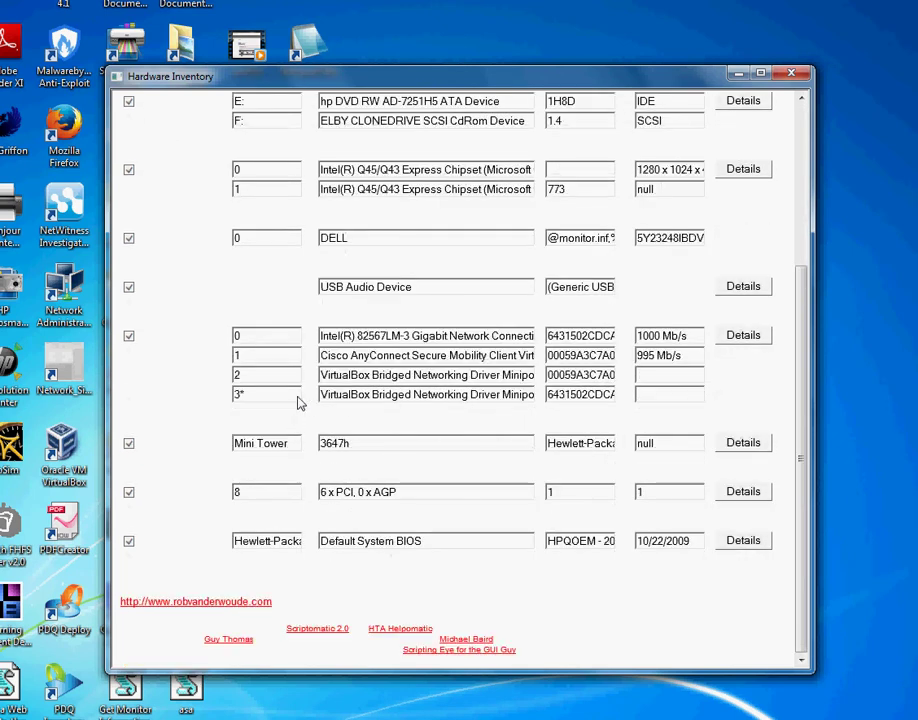
pyautogui.scroll(4, 301, 402)
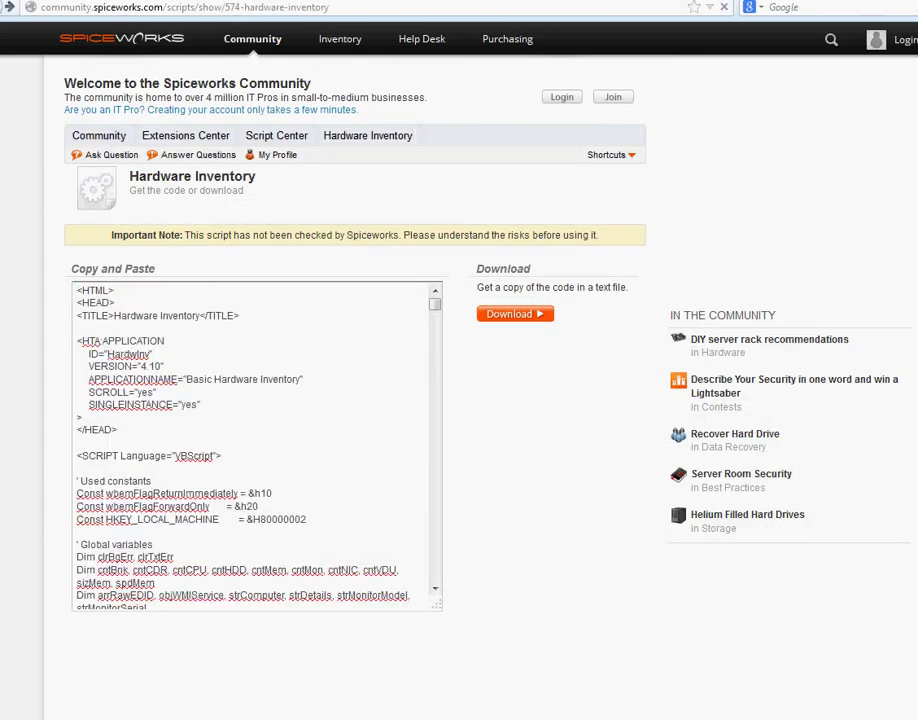
# Go back to the downloads-sorted script list and then the main Spiceworks scripts page.
pyautogui.click(8, 7)
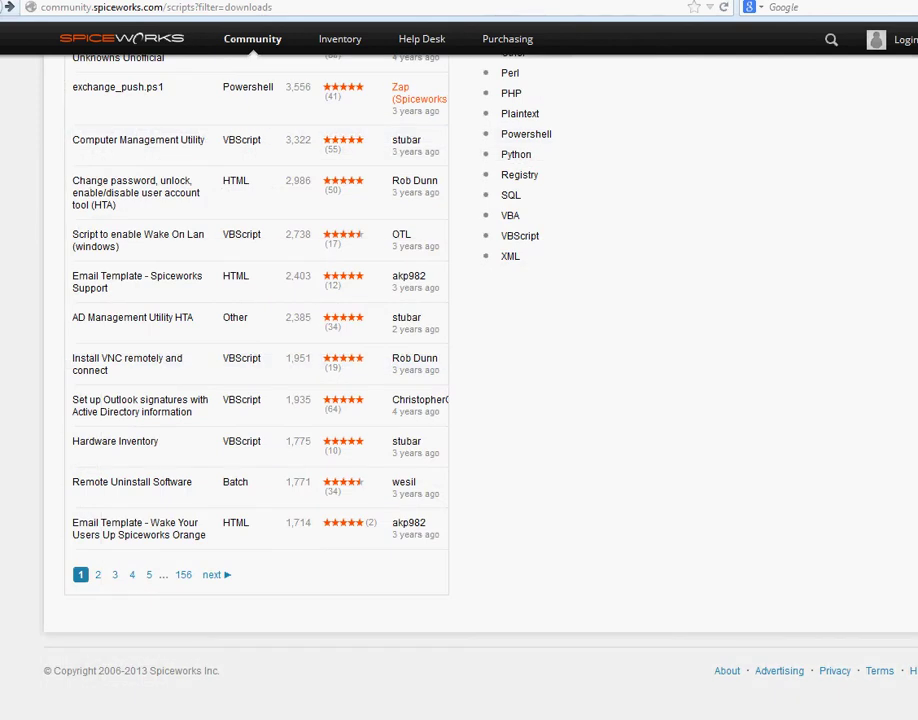
pyautogui.click(8, 7)
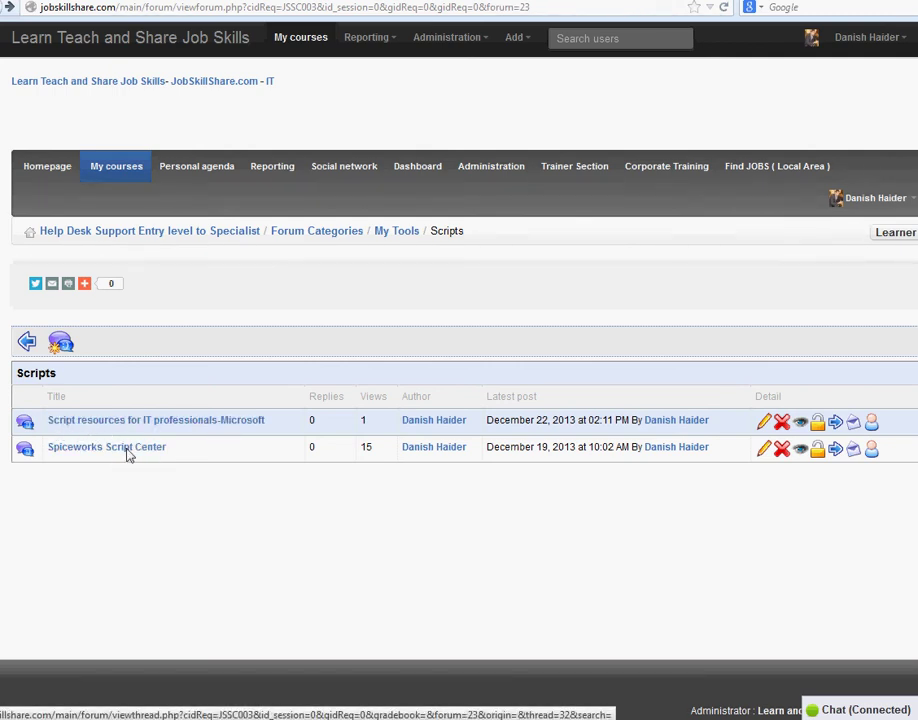
# Open the 'Script resources for IT professionals-Microsoft' thread and follow its Active Directory link to TechNet.
pyautogui.moveTo(96, 428); pyautogui.dragTo(41, 430)
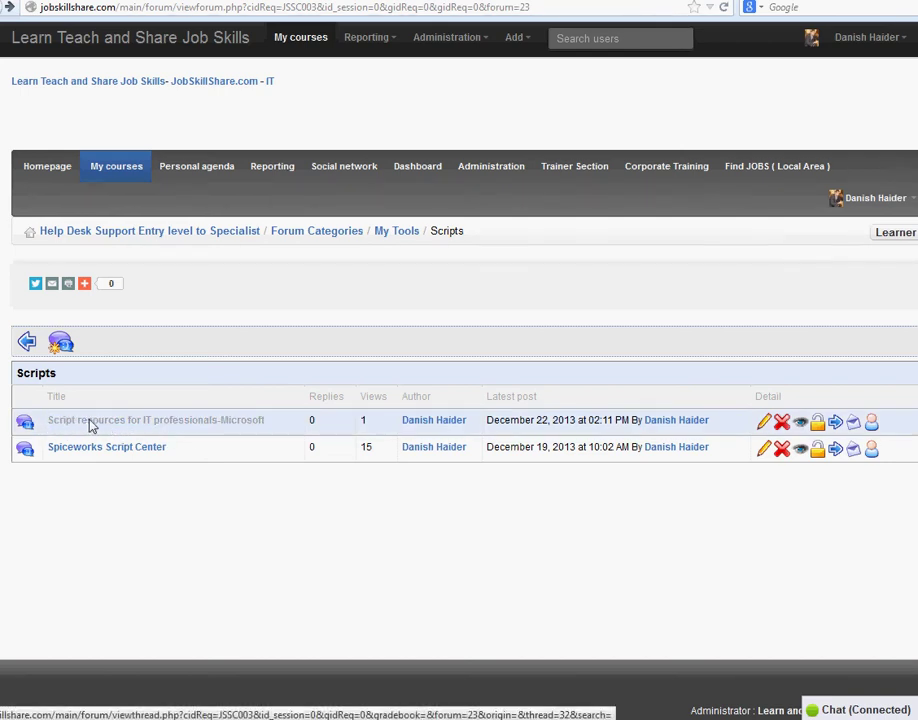
pyautogui.click(90, 424)
pyautogui.scroll(-3, 148, 504)
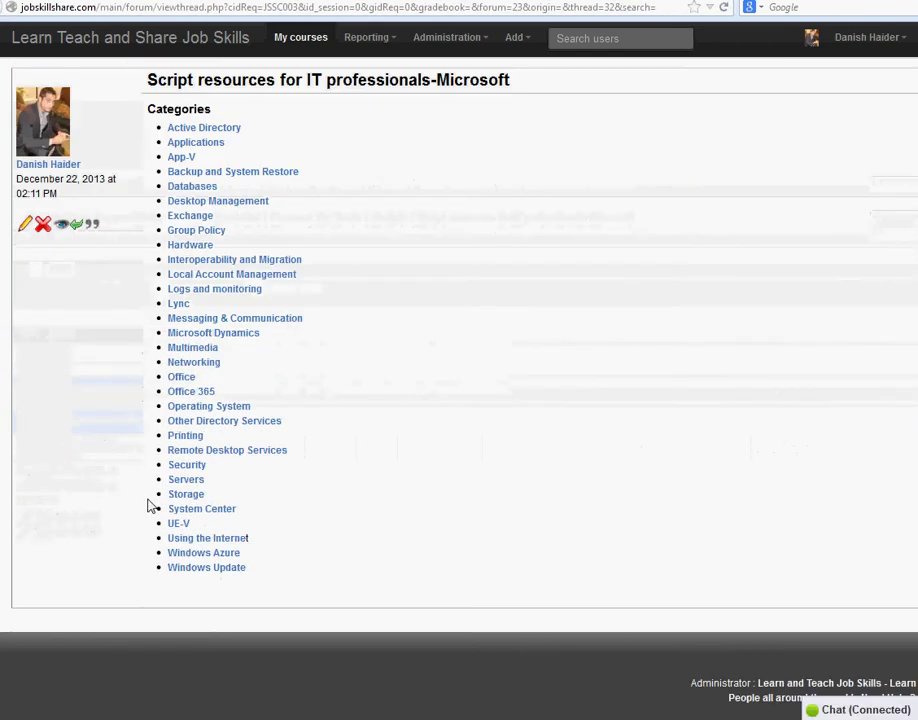
pyautogui.click(200, 130)
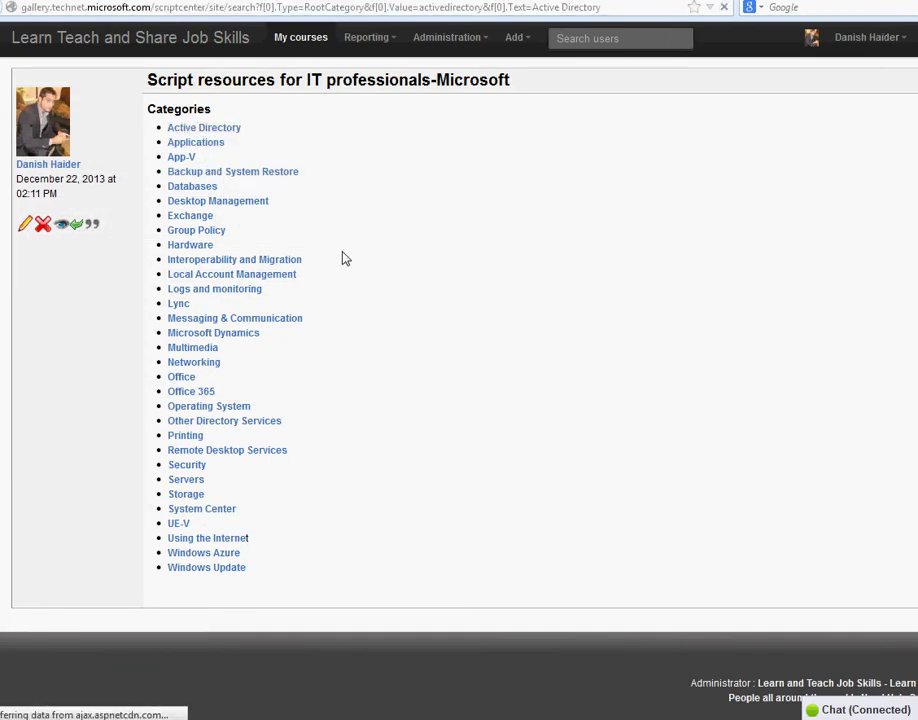
# List the Desktop Management scripts and open the Client System Administration tool 1.0.2 page.
pyautogui.scroll(-1, 290, 410)
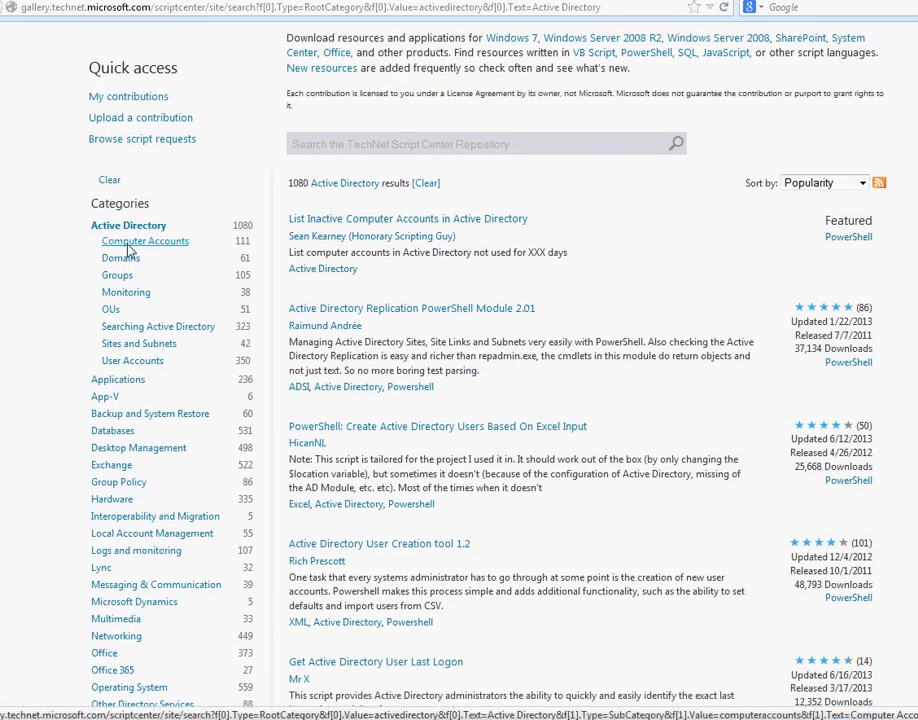
pyautogui.scroll(-3, 147, 425)
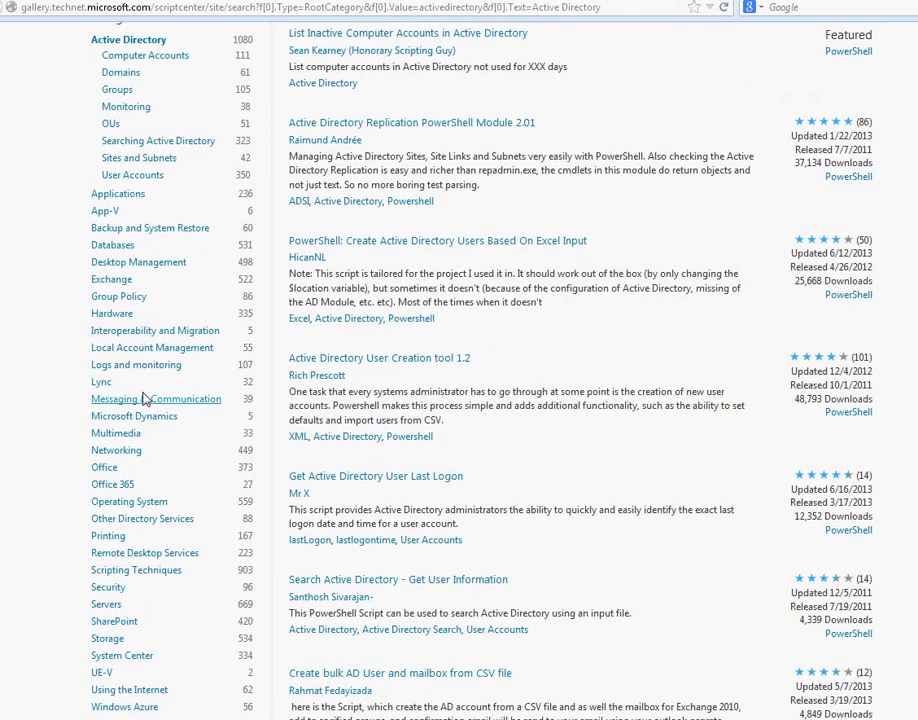
pyautogui.click(128, 264)
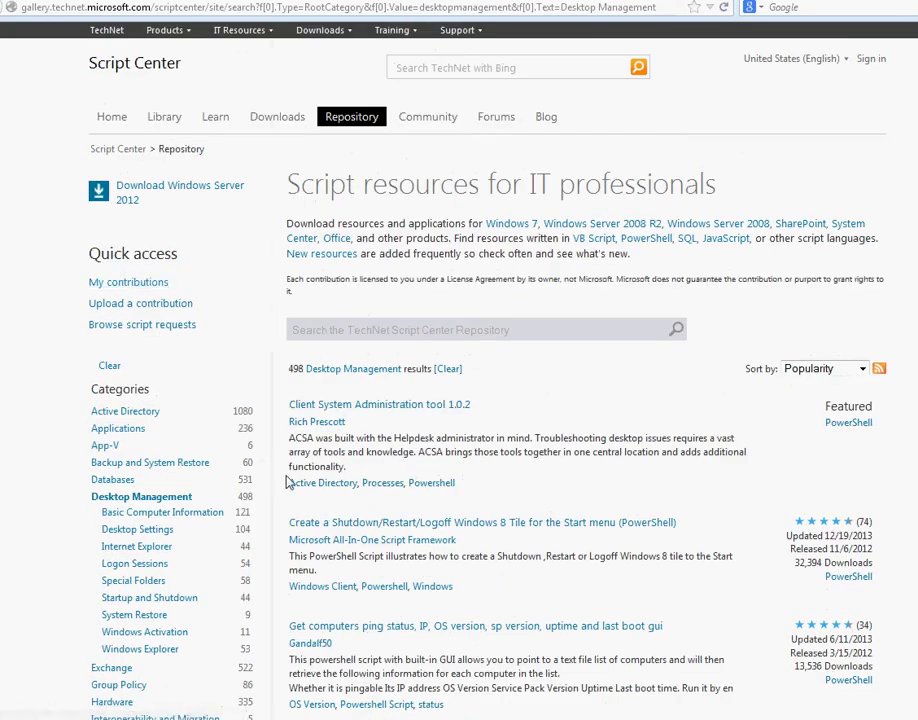
pyautogui.scroll(-3, 288, 481)
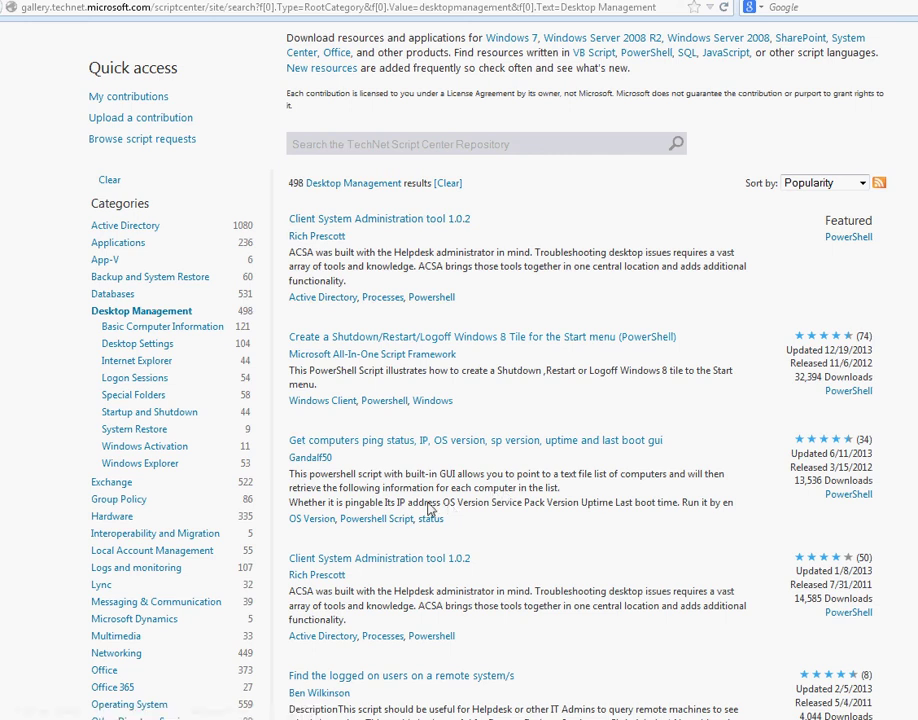
pyautogui.scroll(-3, 430, 540)
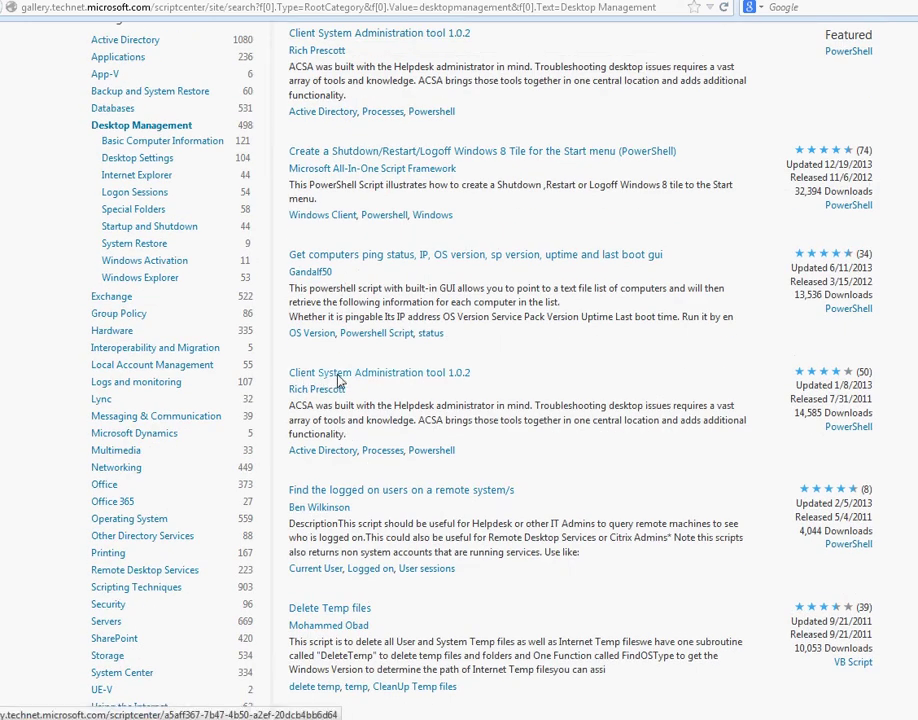
pyautogui.click(437, 377)
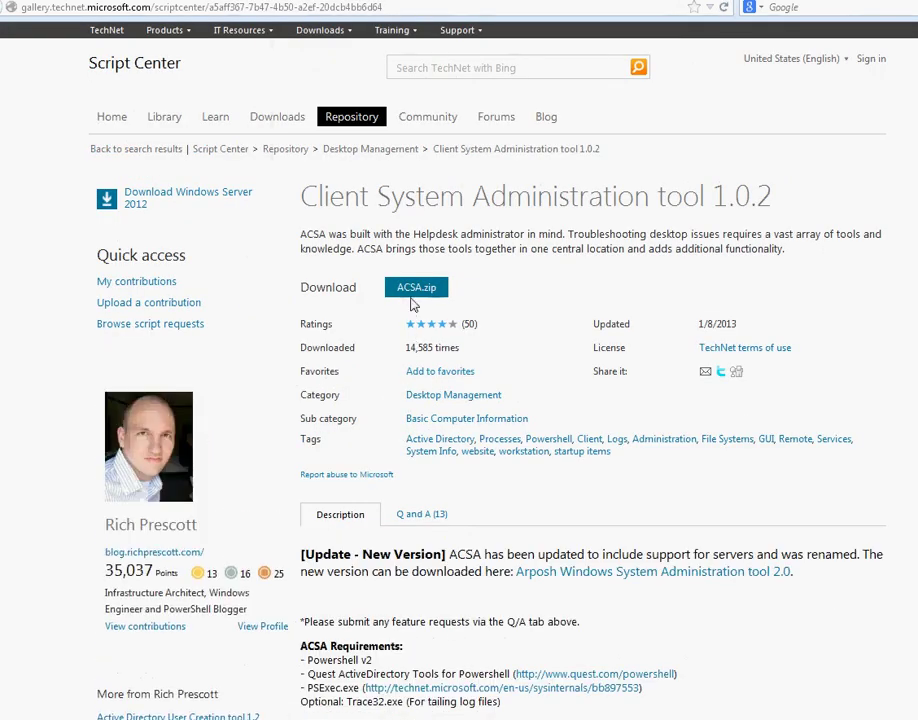
# Highlight the ACSA description, return to the Desktop Management results, and open 'Delete Temp files'.
pyautogui.moveTo(303, 236); pyautogui.dragTo(860, 265)
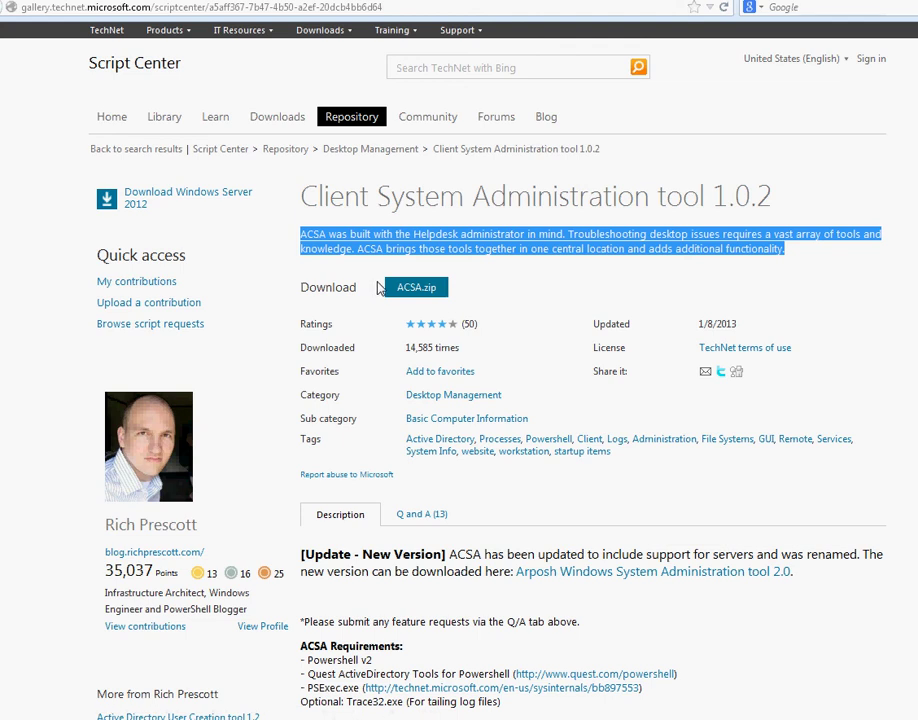
pyautogui.hotkey('alt', 'Left')
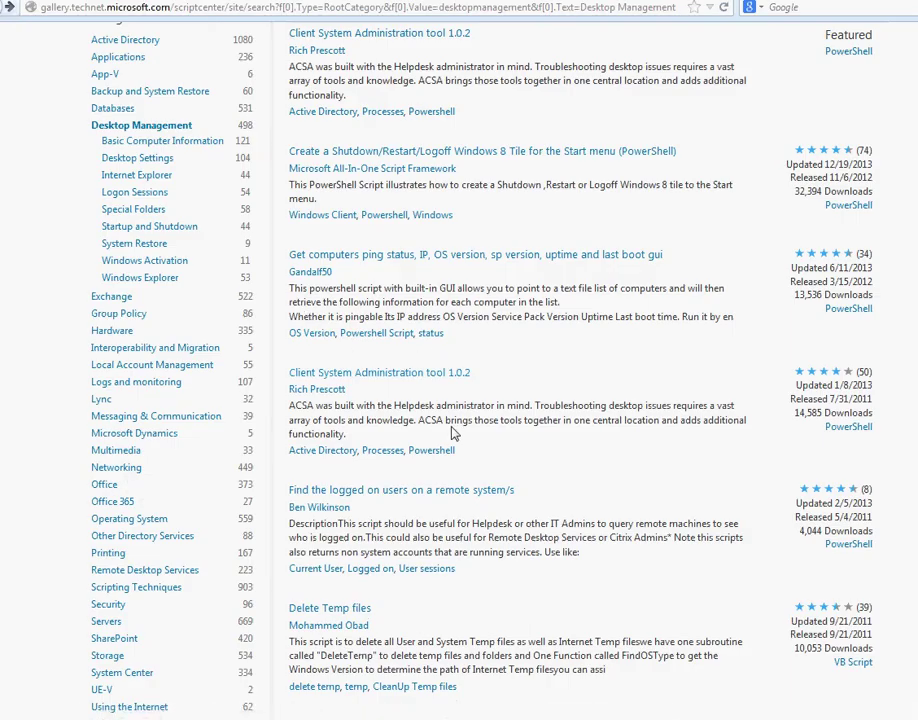
pyautogui.scroll(-2, 372, 525)
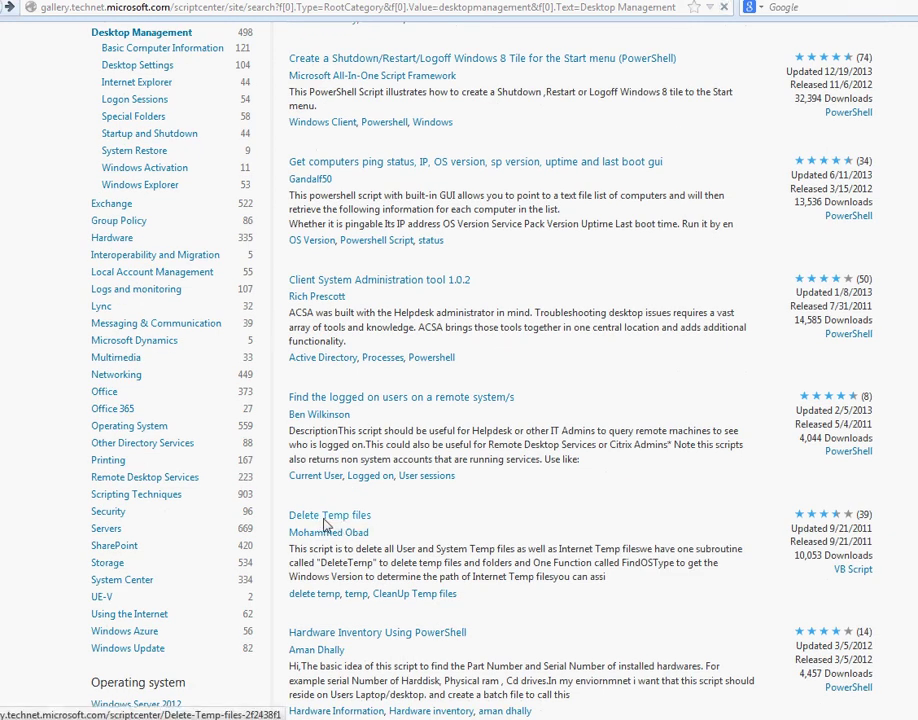
pyautogui.click(324, 520)
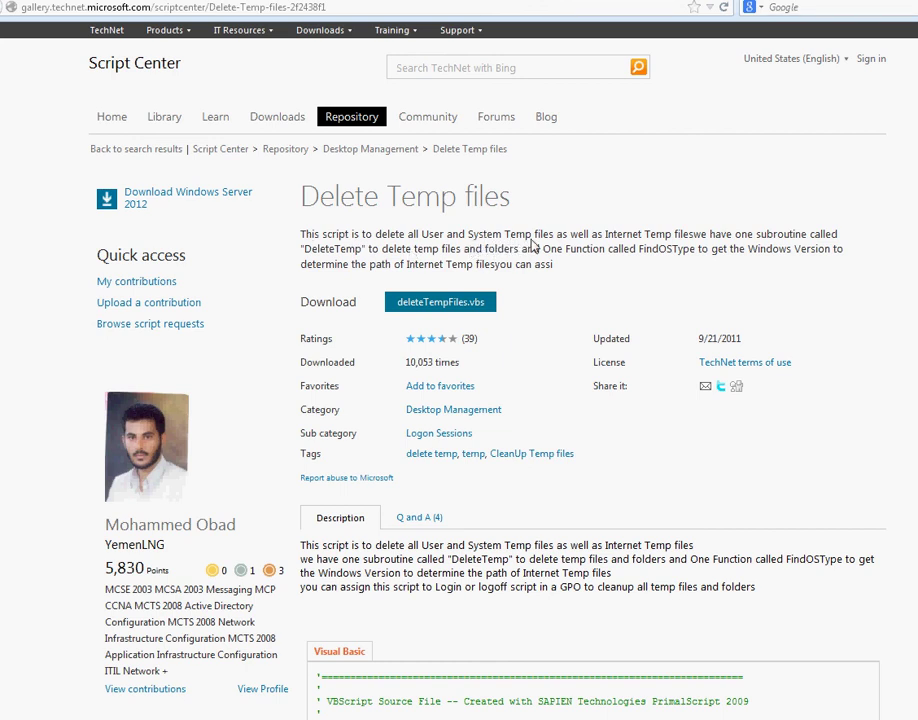
# Start the deleteTempFiles.vbs download, accept the license terms, then cancel saving the file.
pyautogui.click(455, 305)
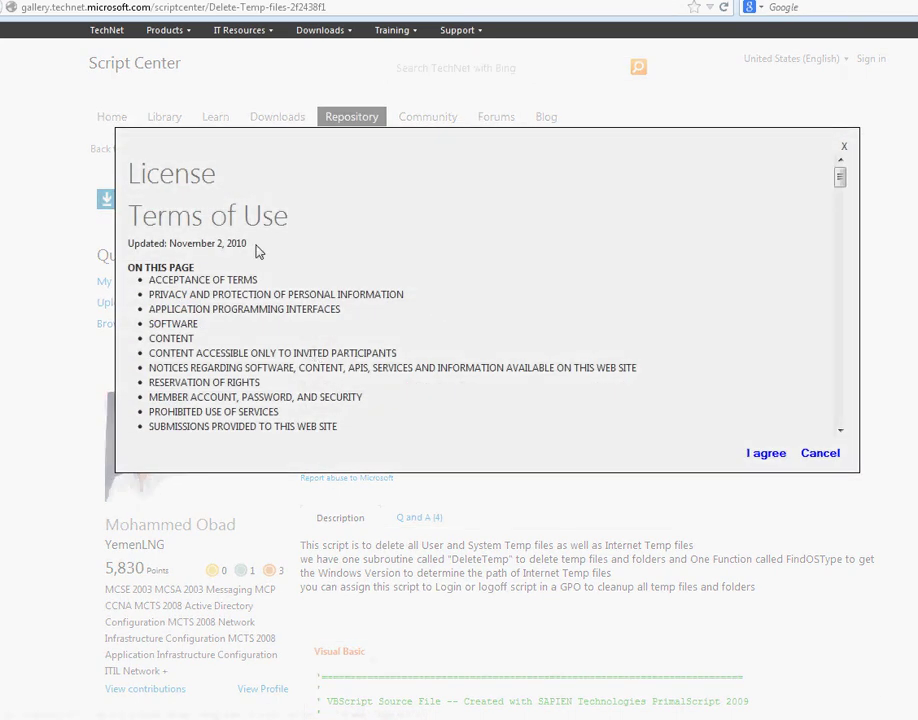
pyautogui.click(760, 454)
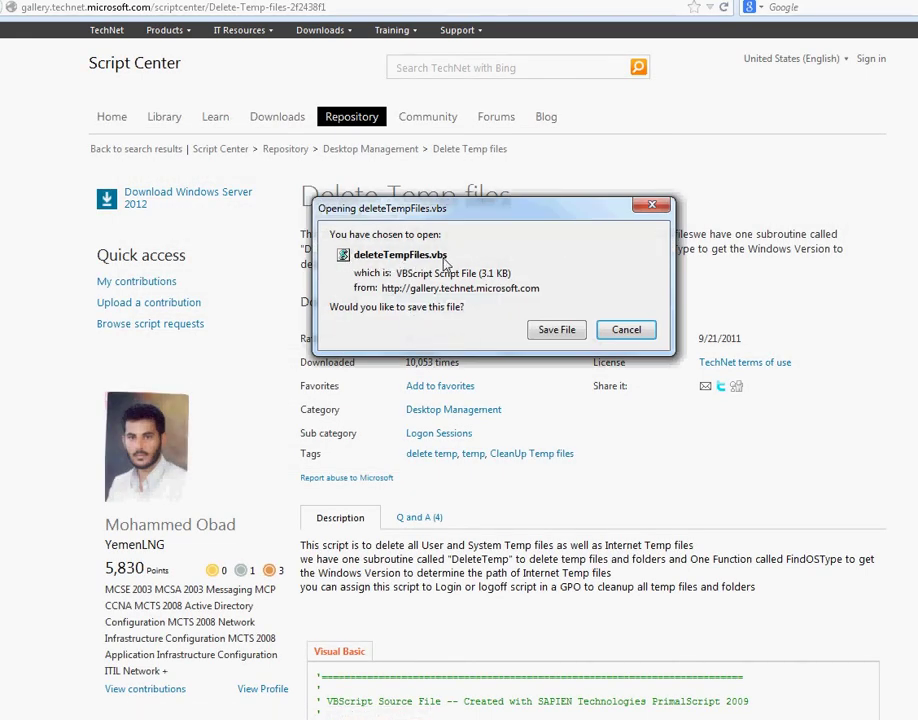
pyautogui.click(628, 331)
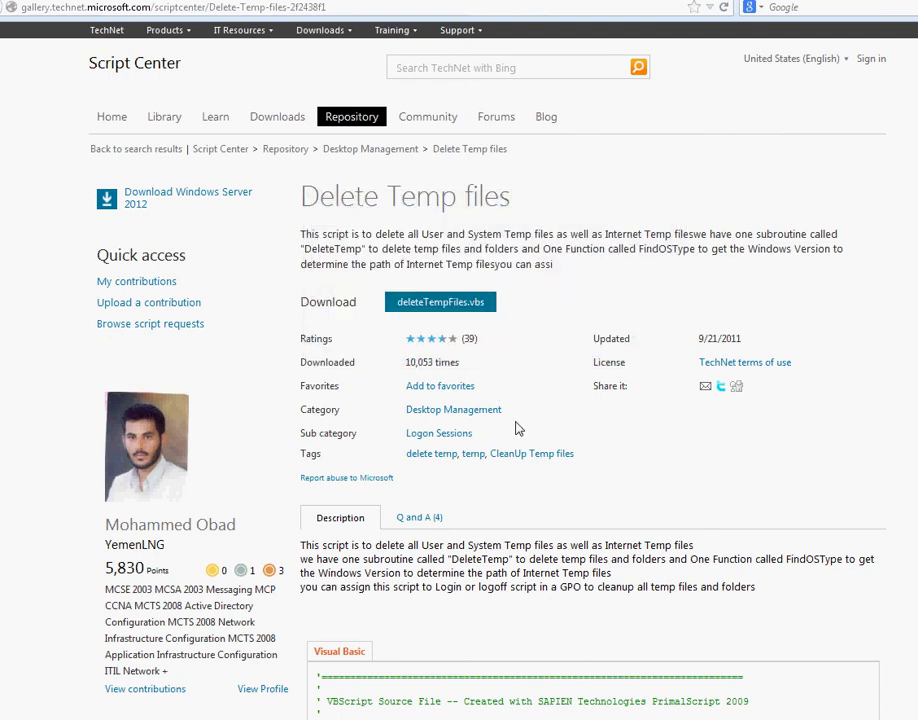
pyautogui.scroll(-1, 392, 566)
pyautogui.scroll(-3, 392, 566)
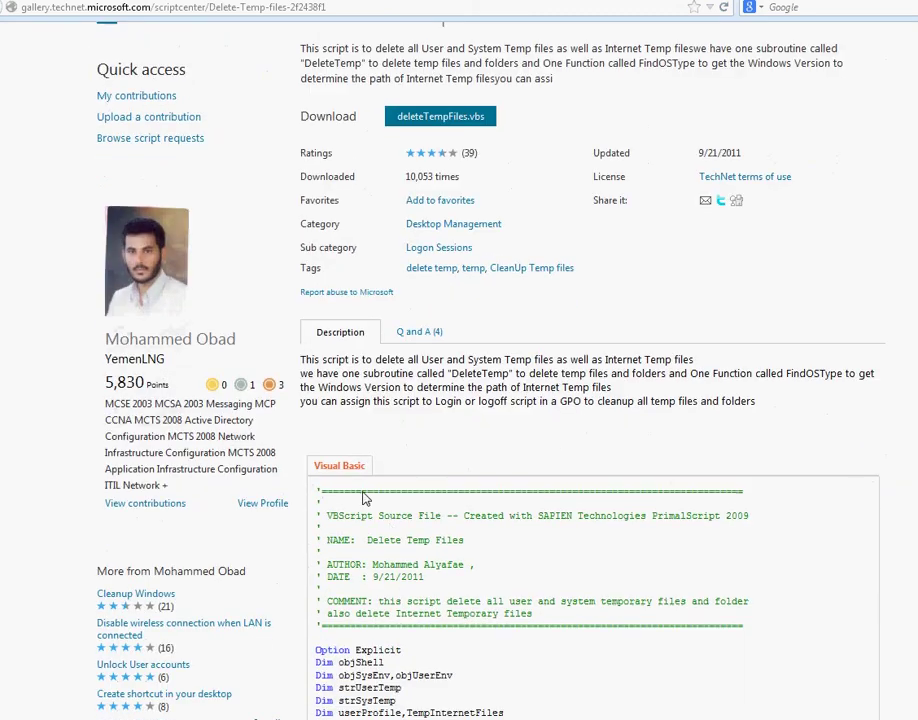
pyautogui.moveTo(307, 362); pyautogui.dragTo(758, 402)
pyautogui.click(322, 360)
pyautogui.moveTo(301, 364); pyautogui.dragTo(637, 527)
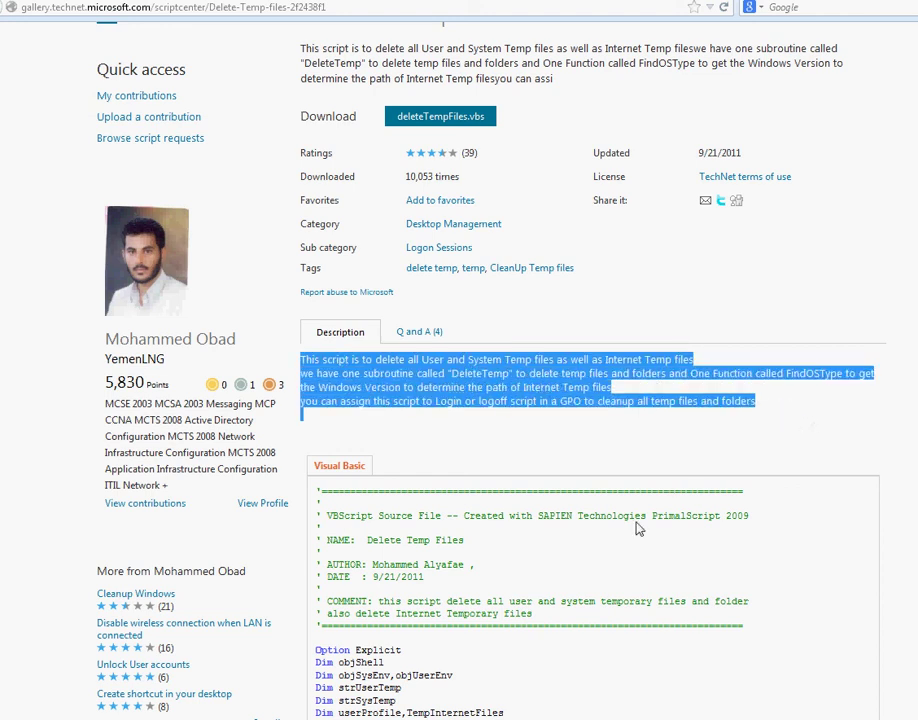
pyautogui.scroll(-5, 637, 527)
pyautogui.scroll(-20, 437, 613)
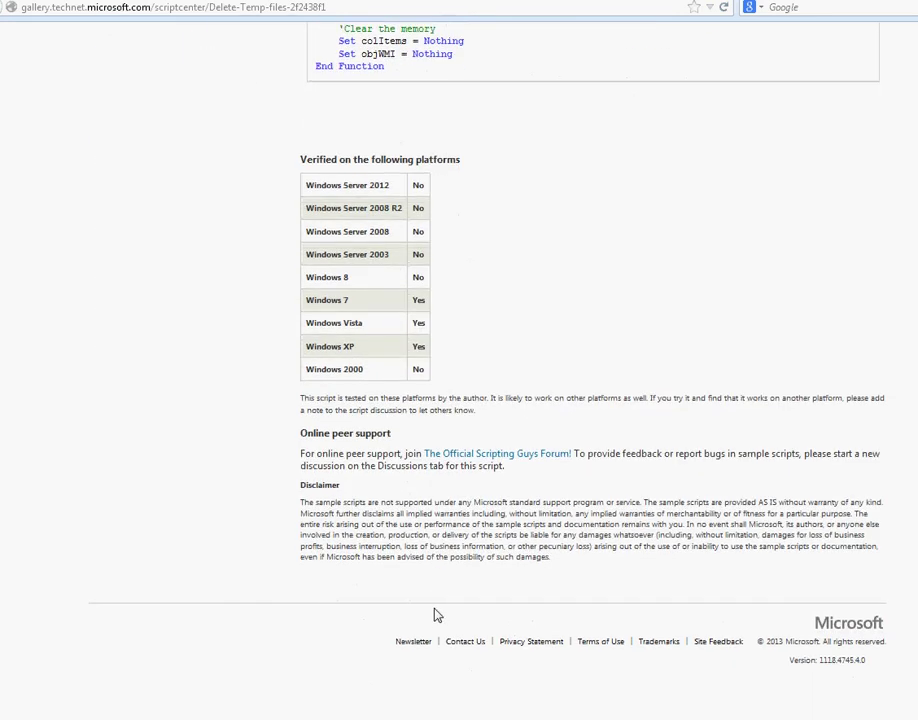
pyautogui.scroll(20, 437, 613)
pyautogui.scroll(3, 437, 613)
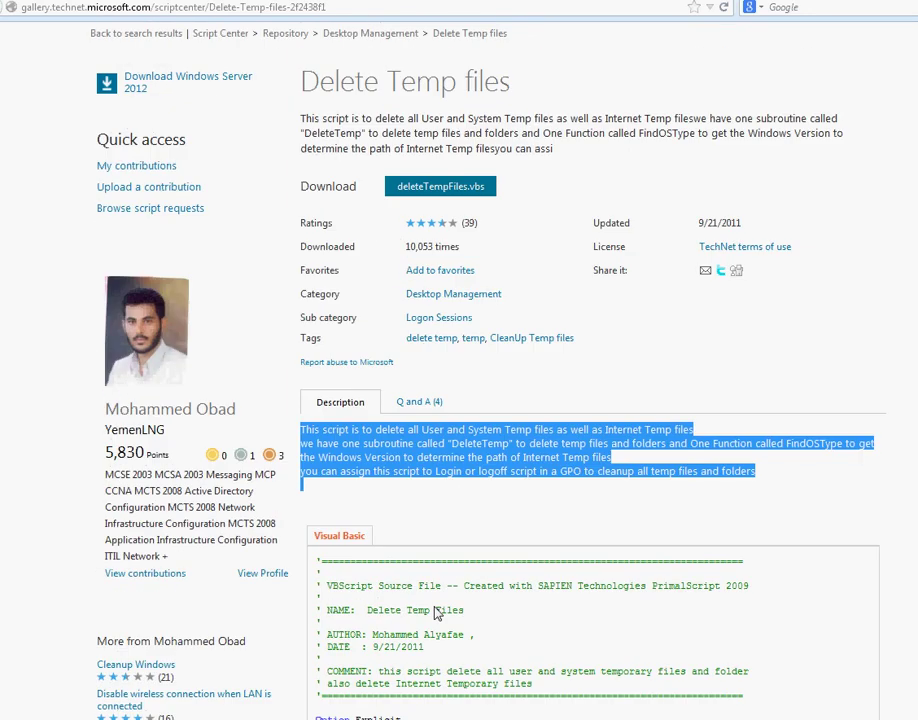
pyautogui.scroll(-2, 430, 604)
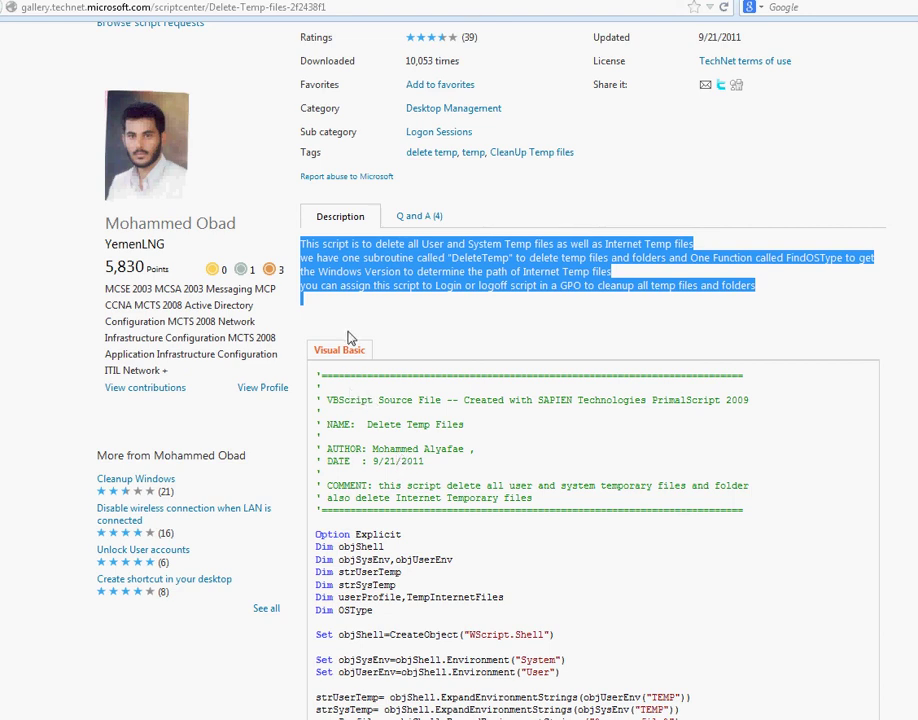
pyautogui.click(432, 393)
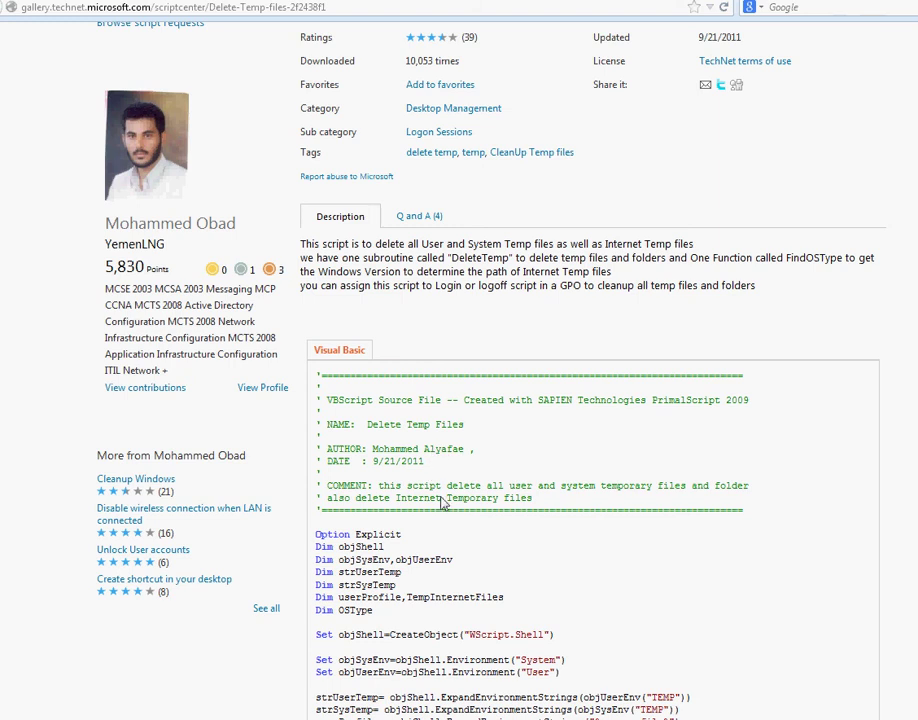